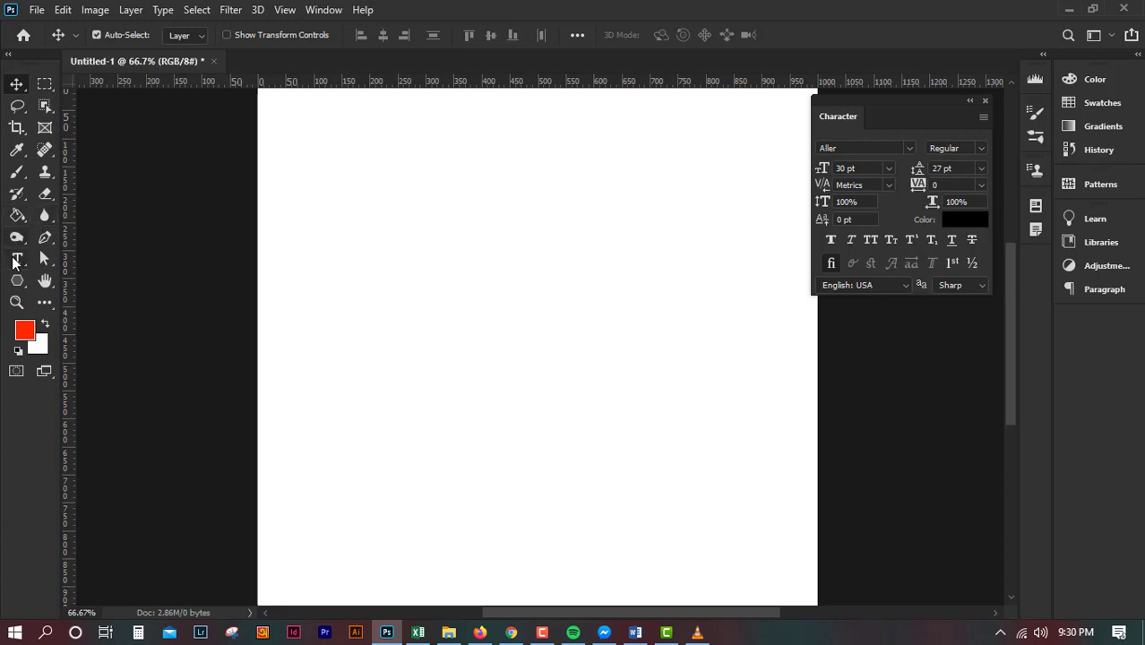
# - Create a paragraph text box covering most of the canvas and fill it with the "Contrary to popular belief, Lorem Ipsum is not simply random text" passage
pyautogui.press('t')
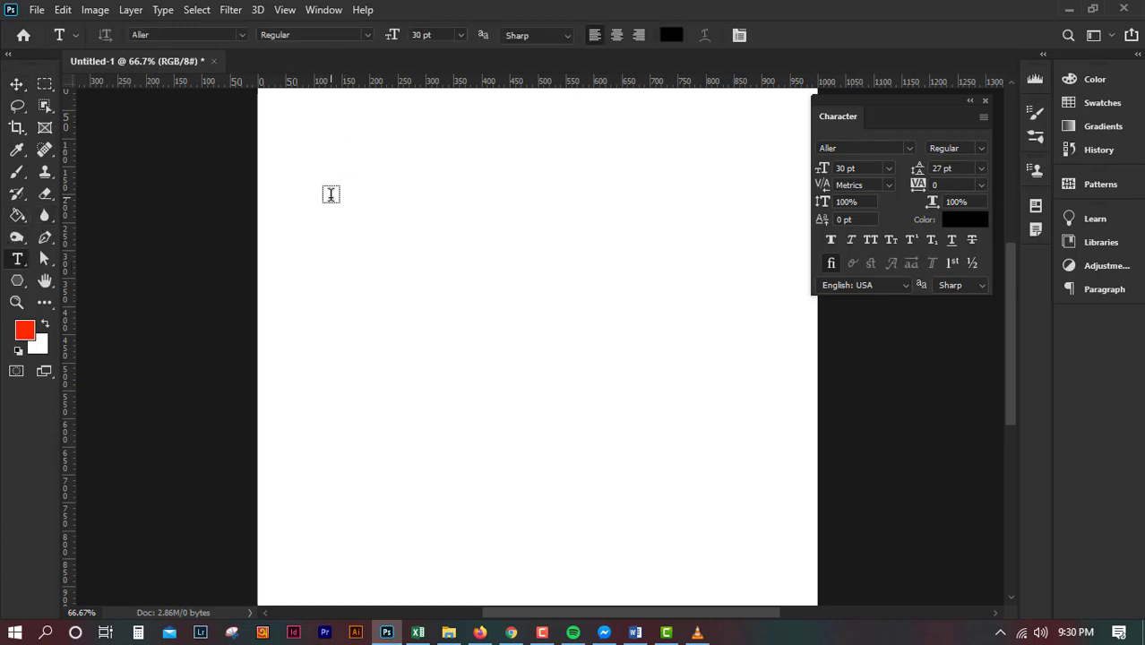
pyautogui.hotkey('ctrl', '-')
pyautogui.hotkey('ctrl', '+')
pyautogui.moveTo(304, 130); pyautogui.dragTo(769, 584)
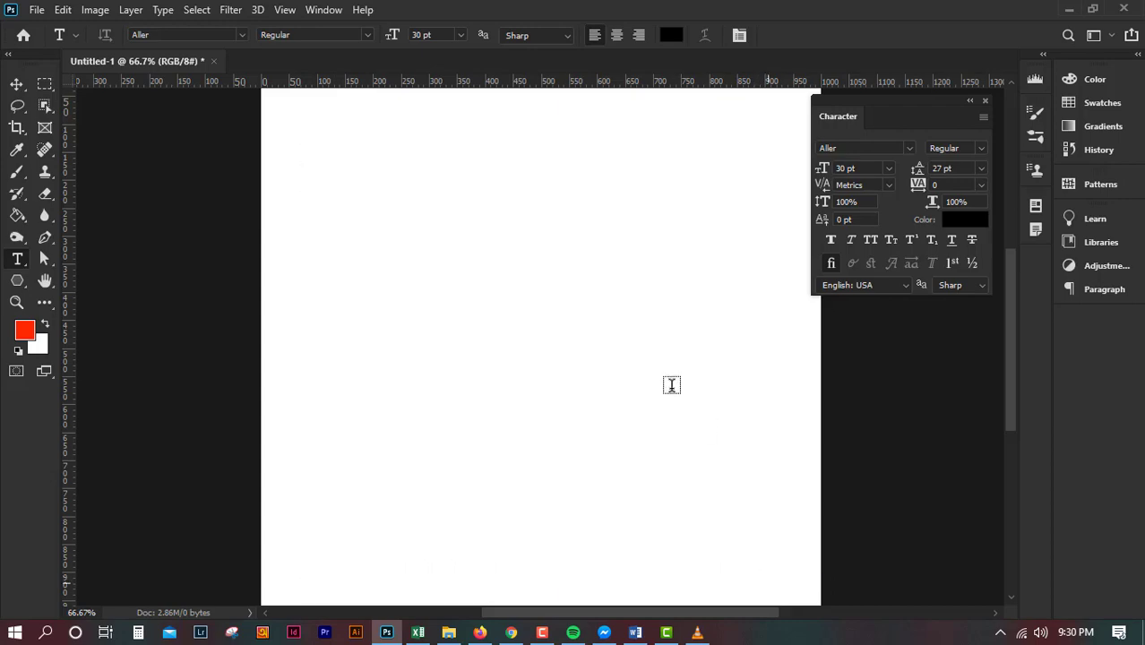
pyautogui.write('Contrary to popular belief, Lorem Ipsum is not simply random text. It has roots in a piece of classical Latin literature from 45 BC, making it over 2000 years old. Richard McClintock, a Latin professor at Hampden-Sydney College in Virginia, looked up one of the more obscure Latin words, consectetur, from a Lorem Ipsum passage, and going through the cites of the word in classical literature, discovered the undoubtable source. Lorem Ipsum comes from sections 1.10.32 and 1.10.33 of "de Finibus Bonorum et Malorum" (The Extremes of Good and Evil) by Cicero, written in 45 BC. This book is a treatise on the theory of ethics, very popular during the Renaissance. The first line of Lorem Ipsum, "Lorem ipsum dolor sit amet..", comes from a line in section 1.10.32.')
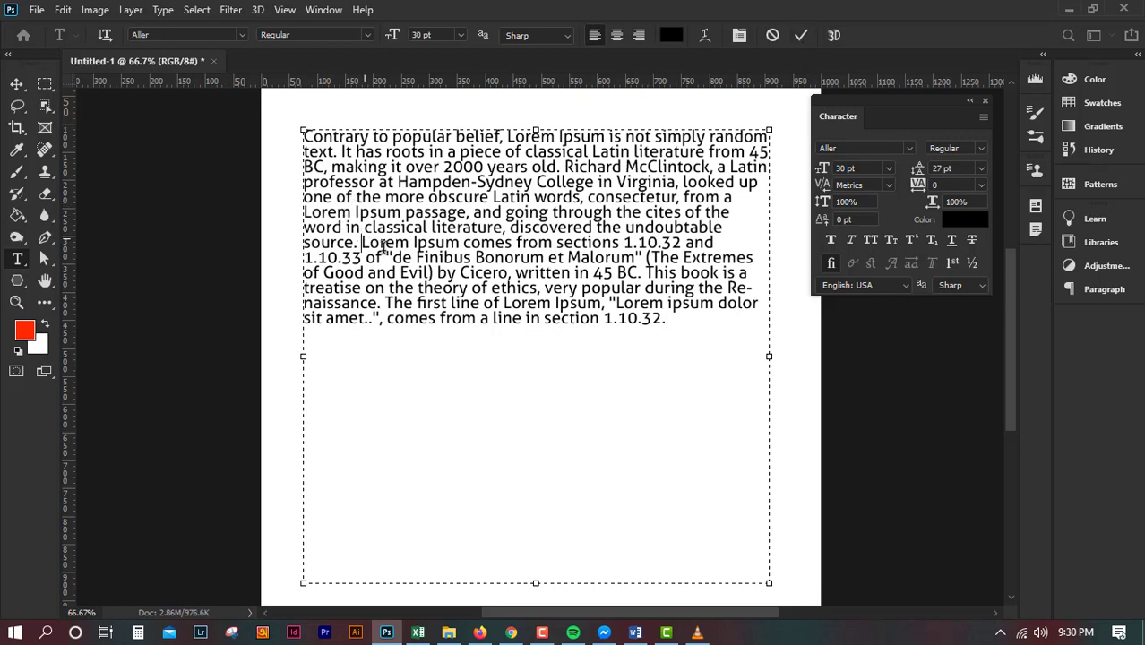
# - Split the passage into three paragraphs, breaking before "Lorem Ipsum comes from sections" and after "over 2000 years old.", and commit the text
pyautogui.press('Return')
pyautogui.press('Return')
pyautogui.press('Return')
pyautogui.press('Return')
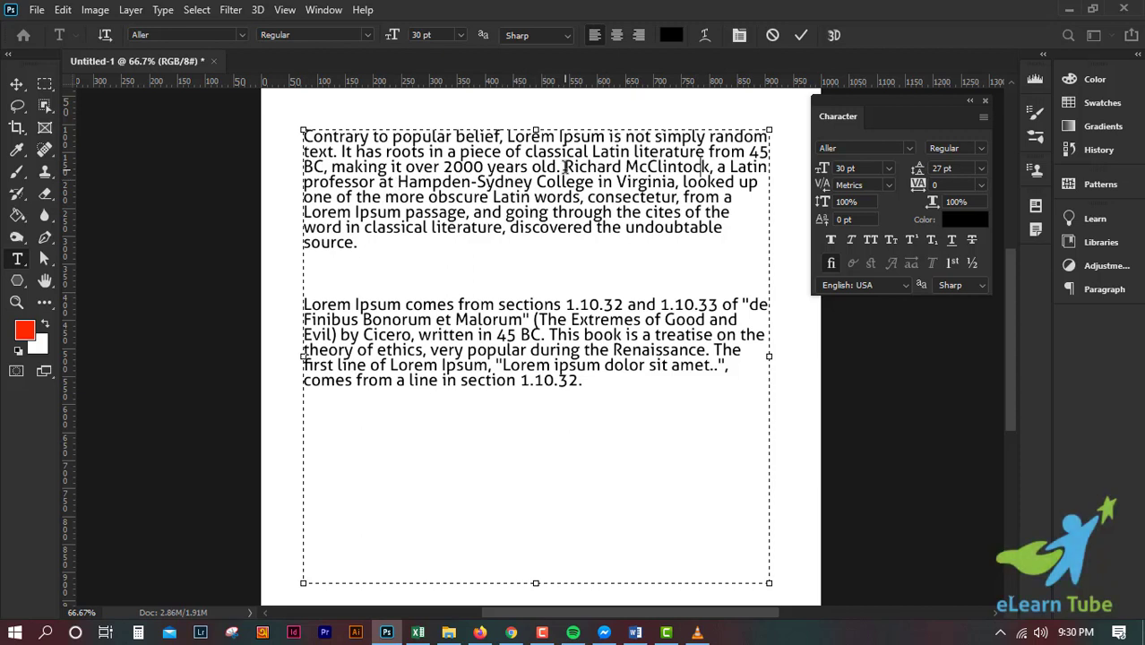
pyautogui.press('Return')
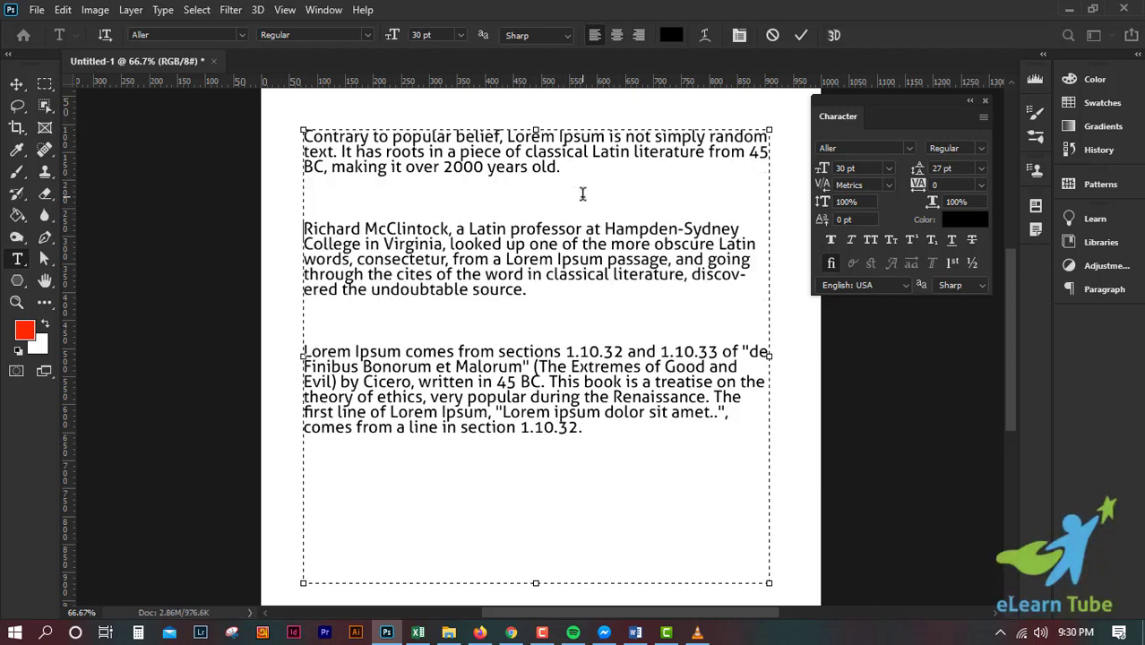
pyautogui.click(805, 36)
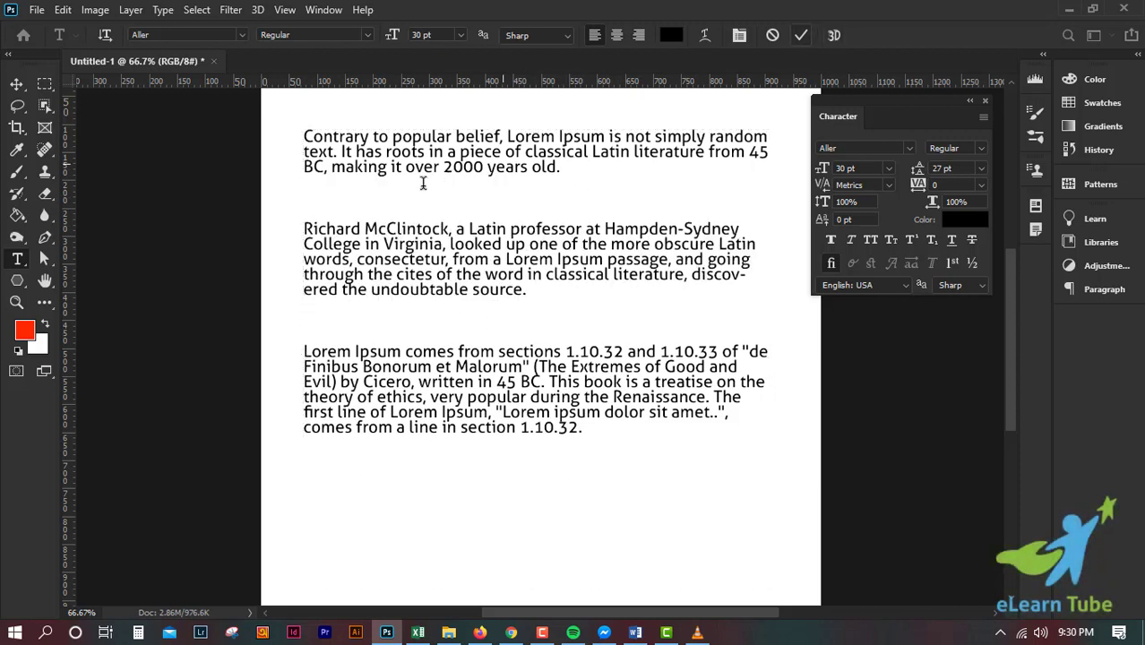
# - Show the Paragraph settings as a floating panel beside the canvas in place of the Character panel
pyautogui.press('v')
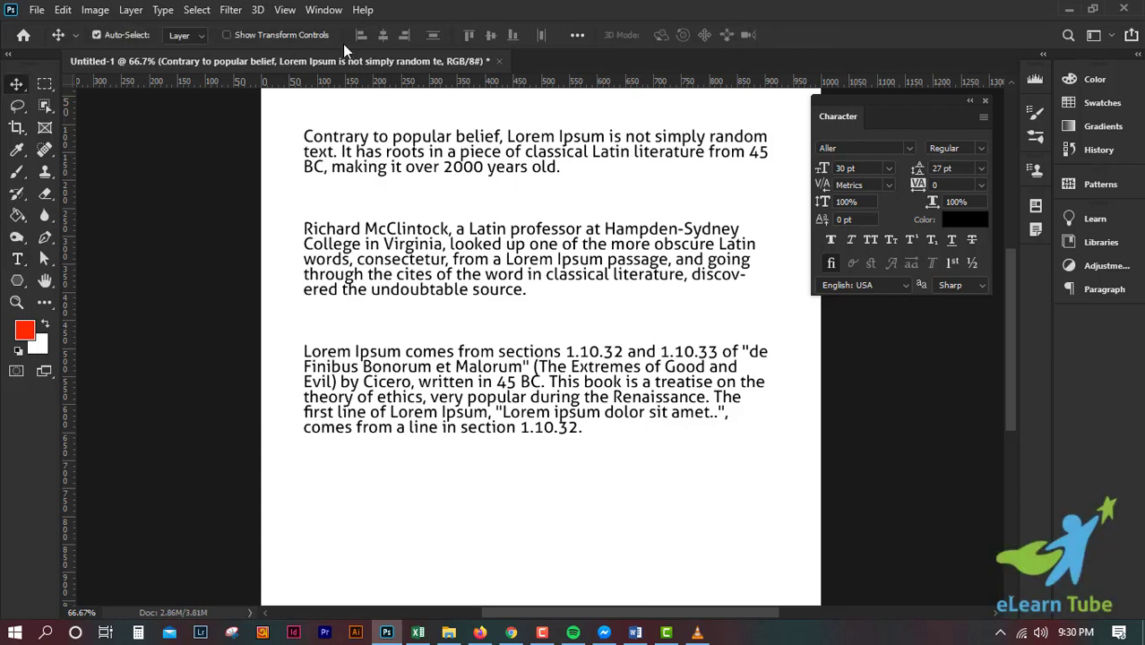
pyautogui.click(326, 11)
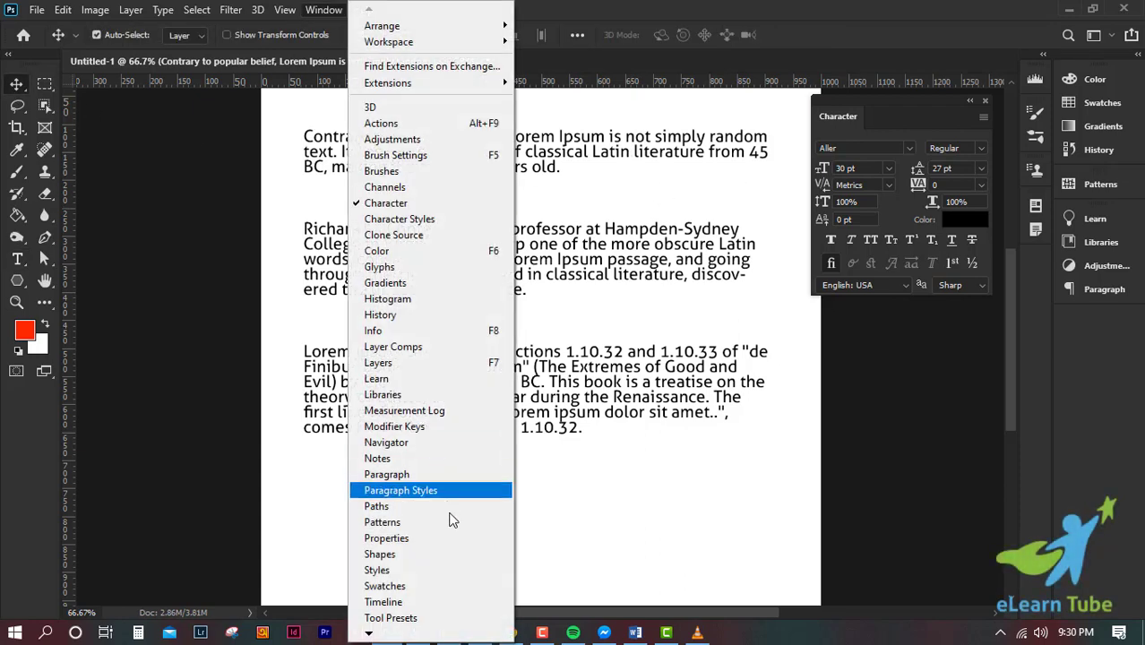
pyautogui.click(395, 474)
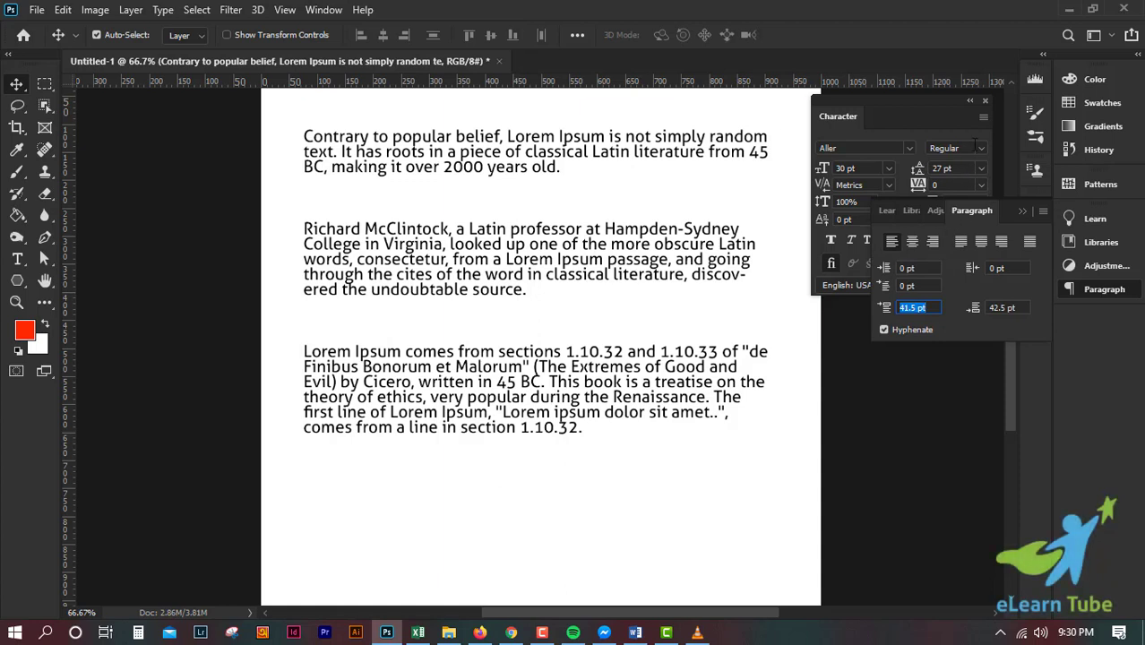
pyautogui.click(985, 102)
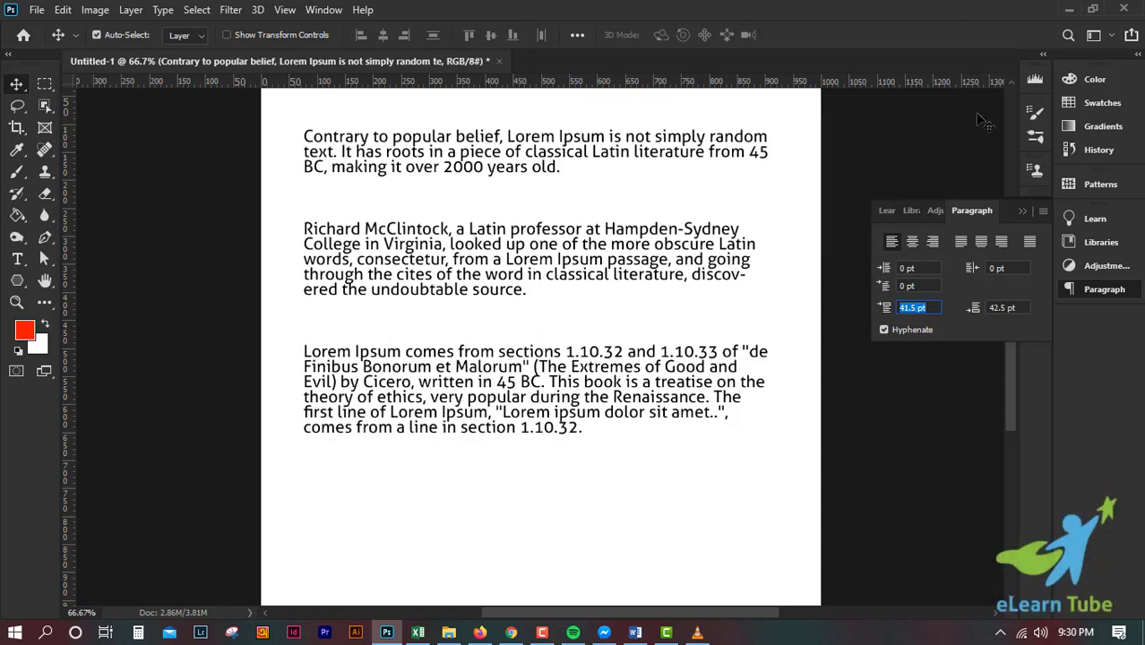
pyautogui.moveTo(979, 208); pyautogui.dragTo(962, 291)
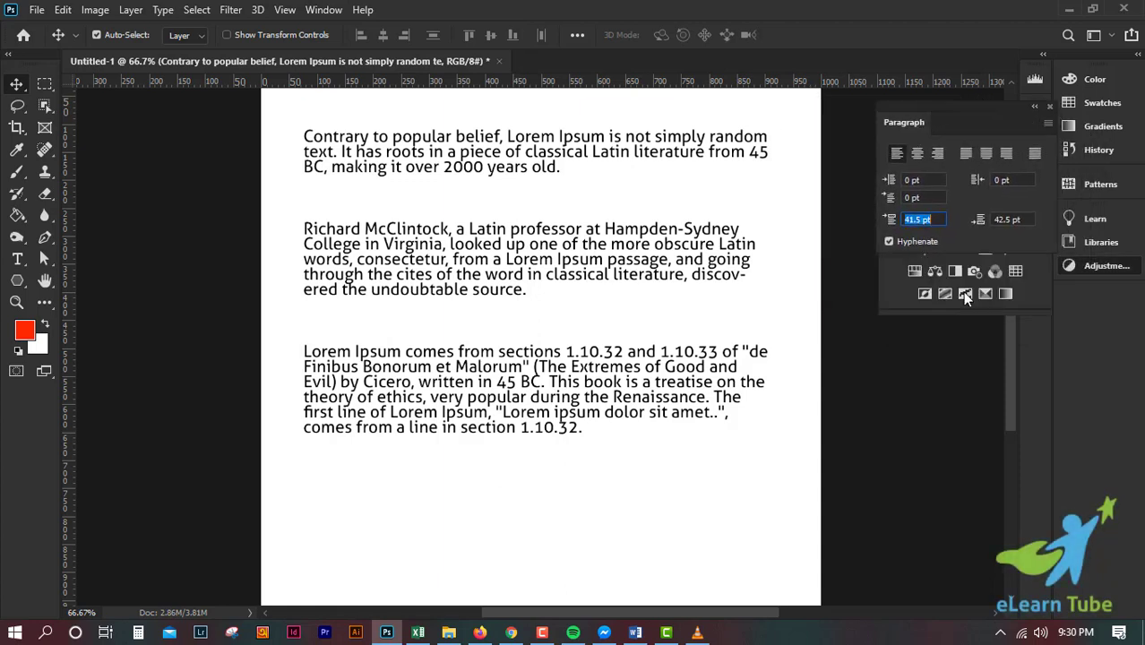
pyautogui.click(1023, 297)
pyautogui.click(1027, 212)
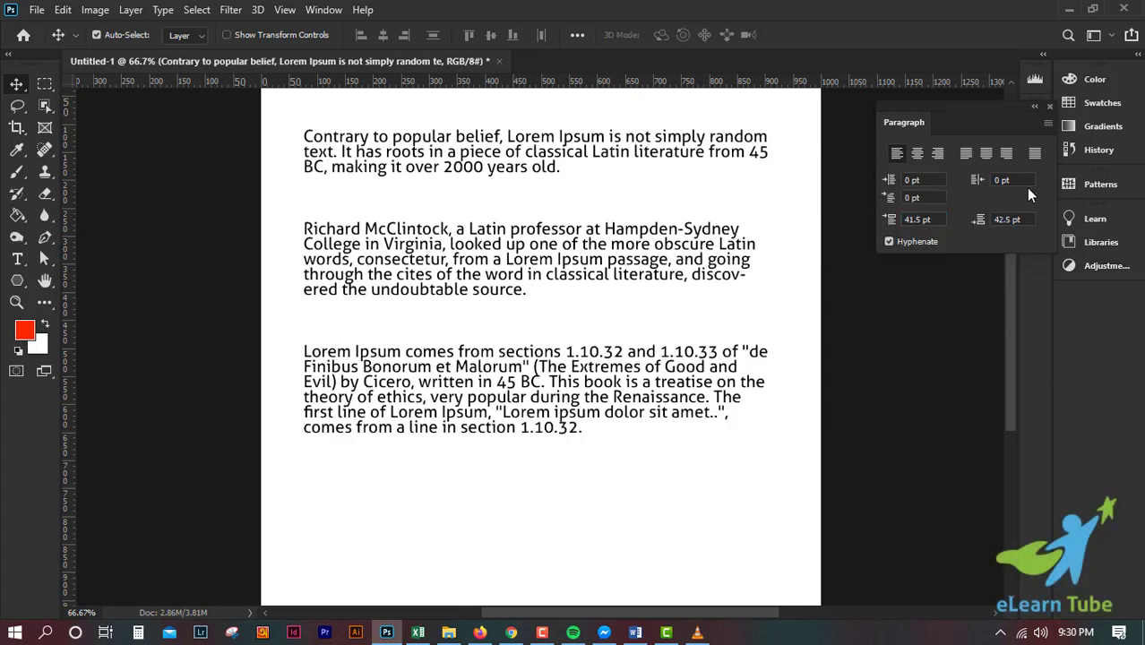
pyautogui.moveTo(964, 114); pyautogui.dragTo(924, 137)
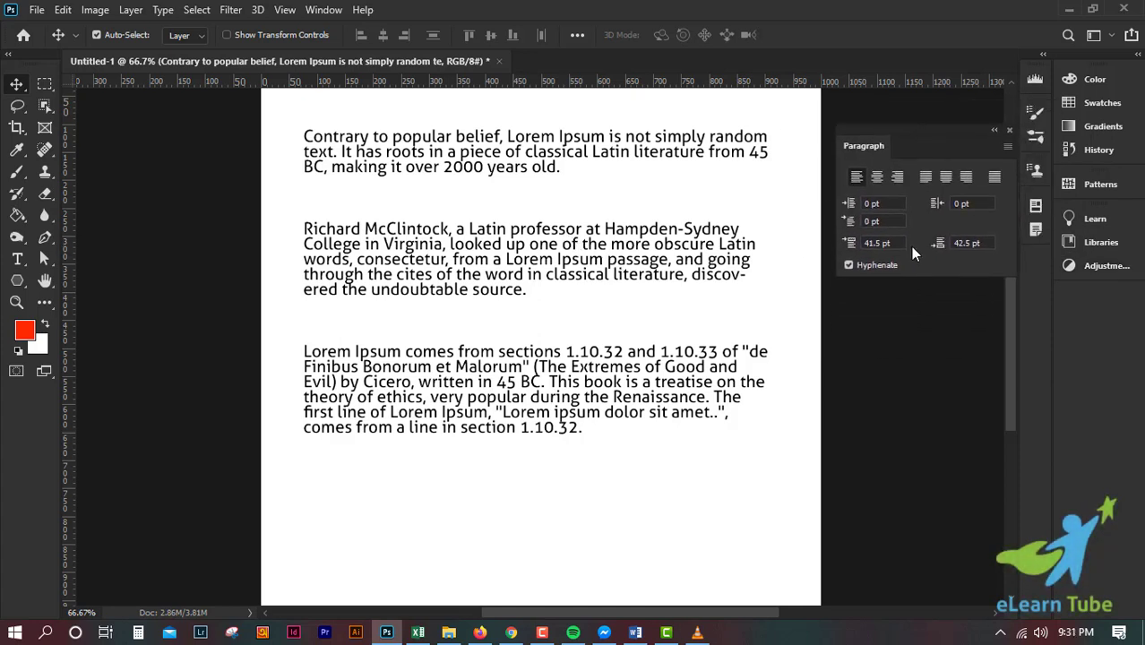
# - Set both the space before and the space after the paragraphs to 0 pt
pyautogui.click(878, 242)
pyautogui.write('0')
pyautogui.press('Return')
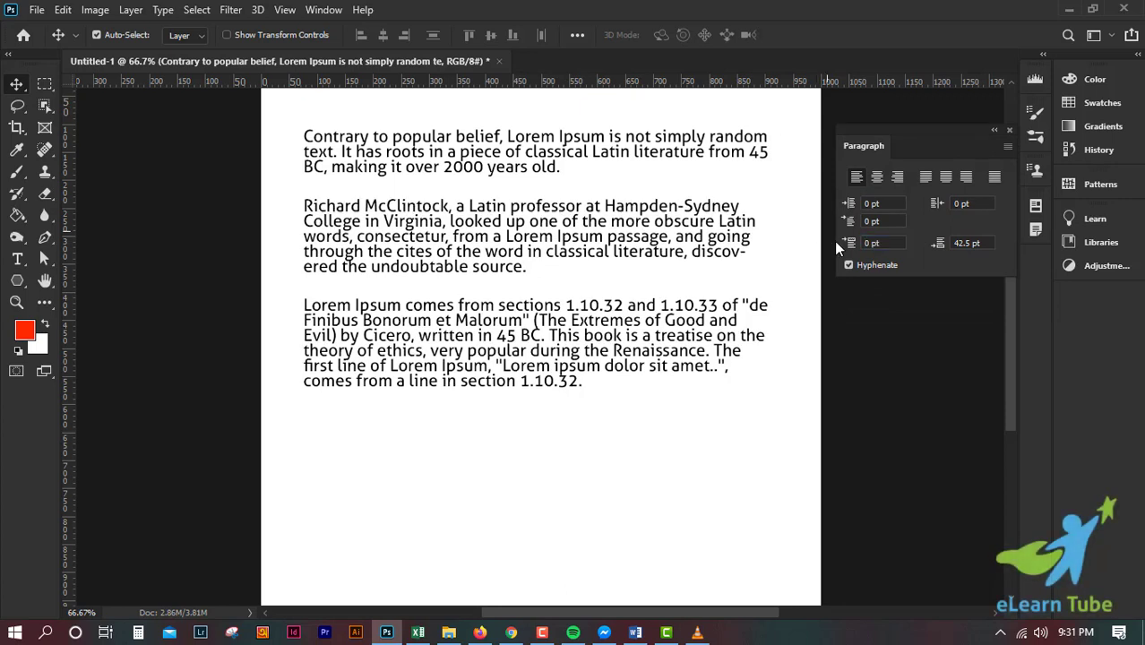
pyautogui.click(968, 243)
pyautogui.write('0')
pyautogui.press('Return')
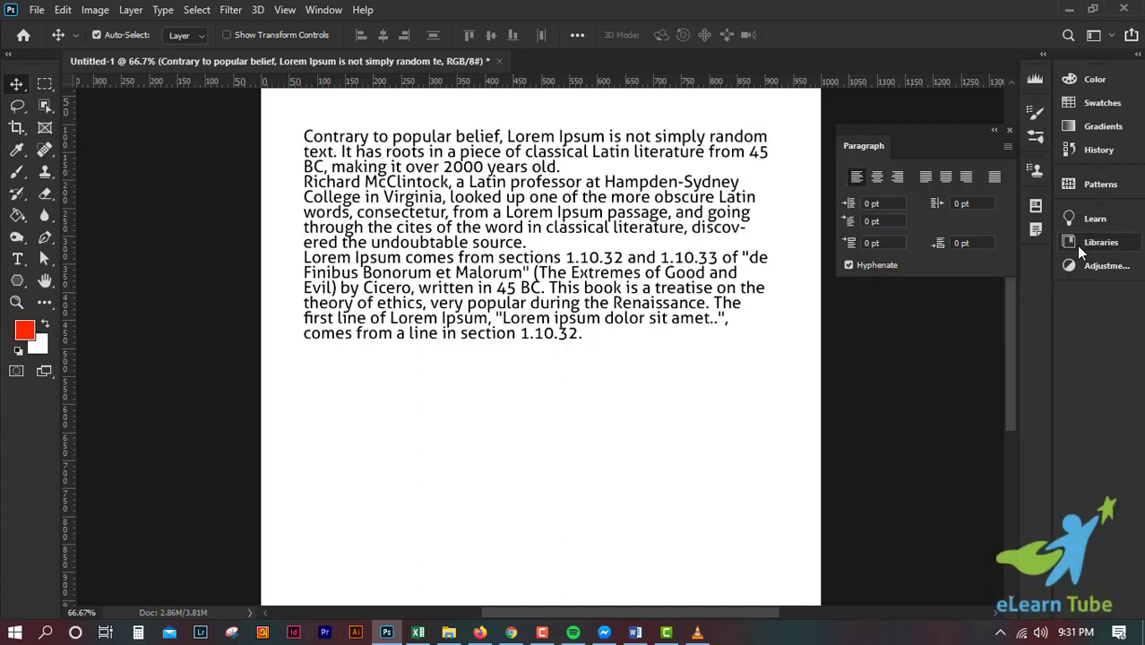
# - Show the Layers panel and arrange it so the Paragraph panel's settings stay uncovered
pyautogui.press('F7')
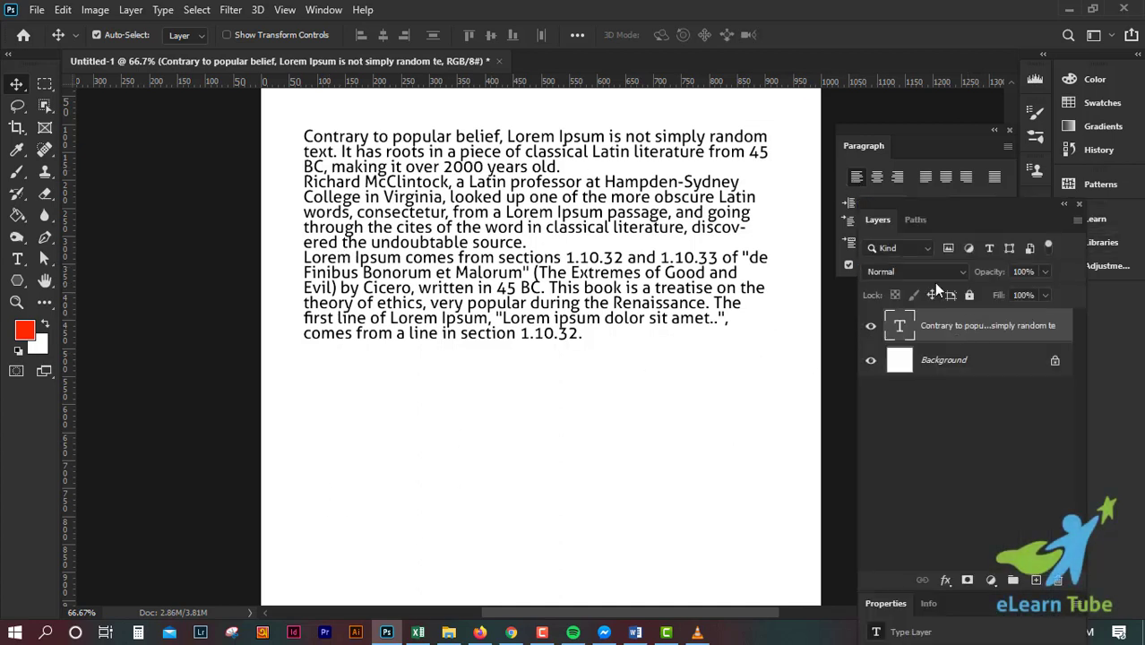
pyautogui.moveTo(940, 205)
pyautogui.mouseDown()
pyautogui.moveTo(948, 215)
pyautogui.moveTo(961, 199)
pyautogui.mouseUp()
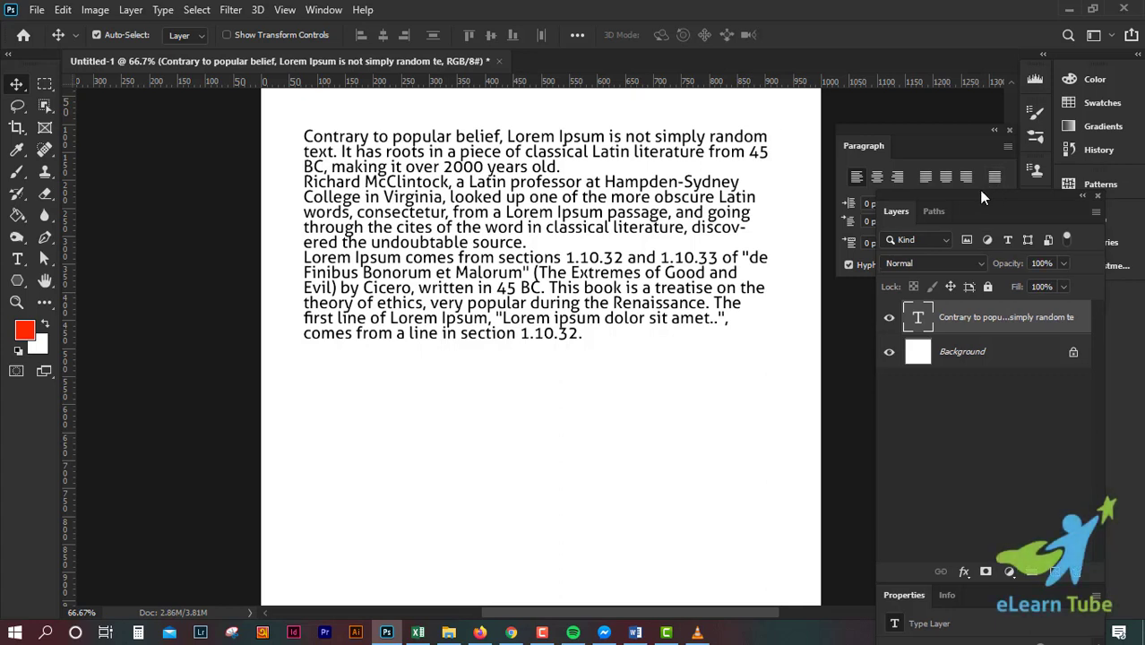
pyautogui.moveTo(989, 197); pyautogui.dragTo(976, 193)
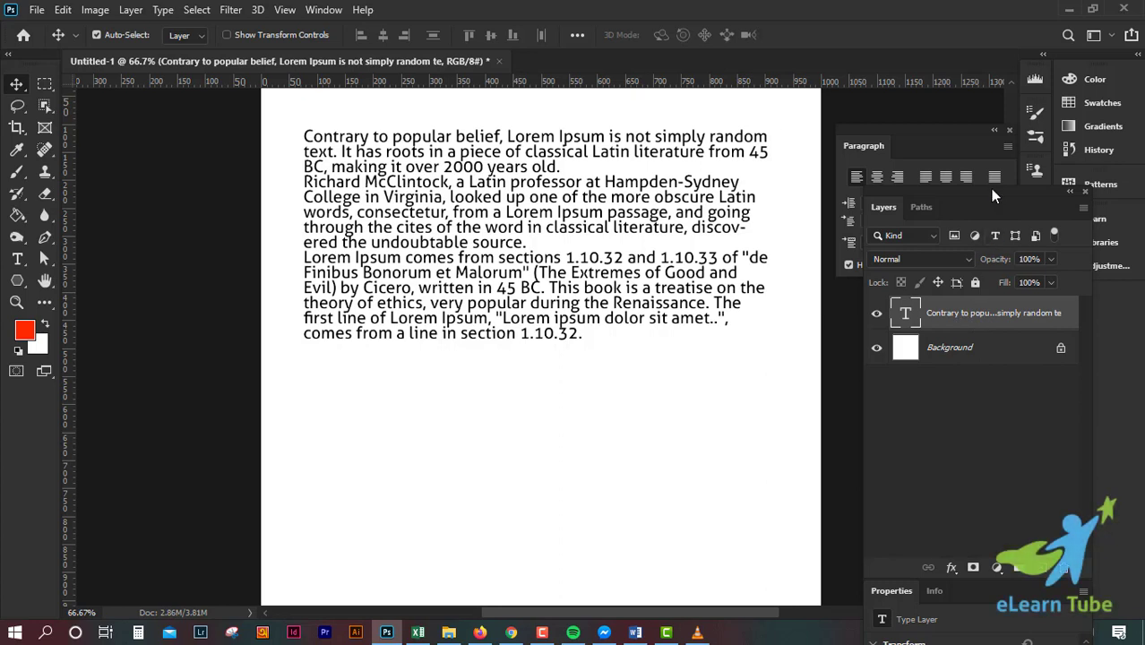
pyautogui.moveTo(993, 196); pyautogui.dragTo(1007, 254)
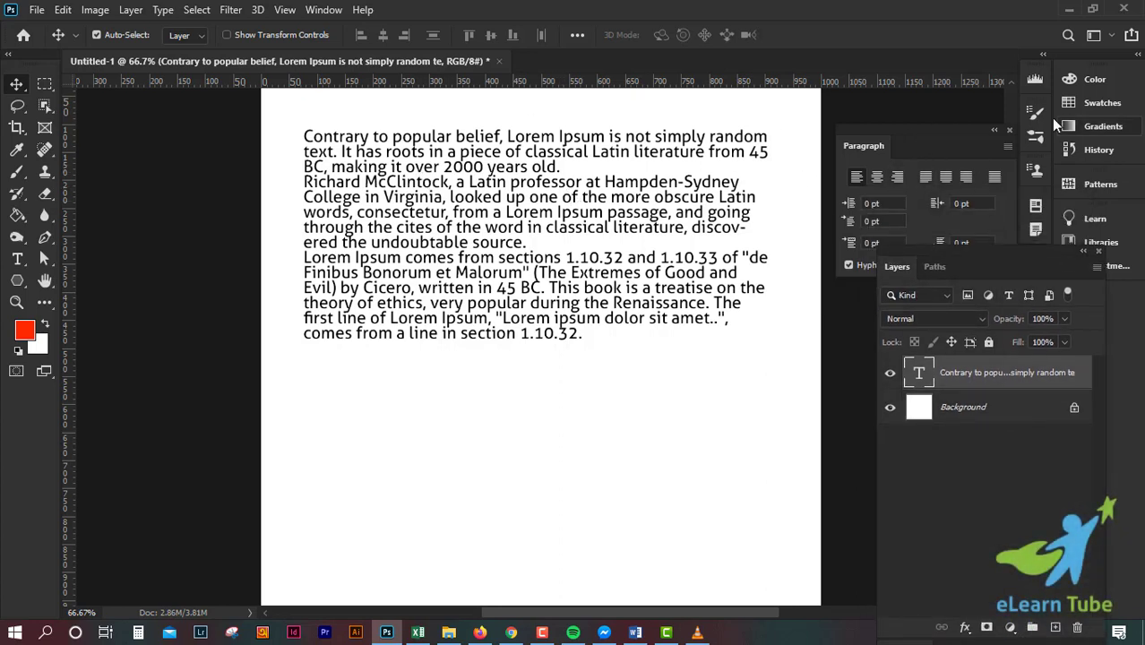
pyautogui.click(944, 134)
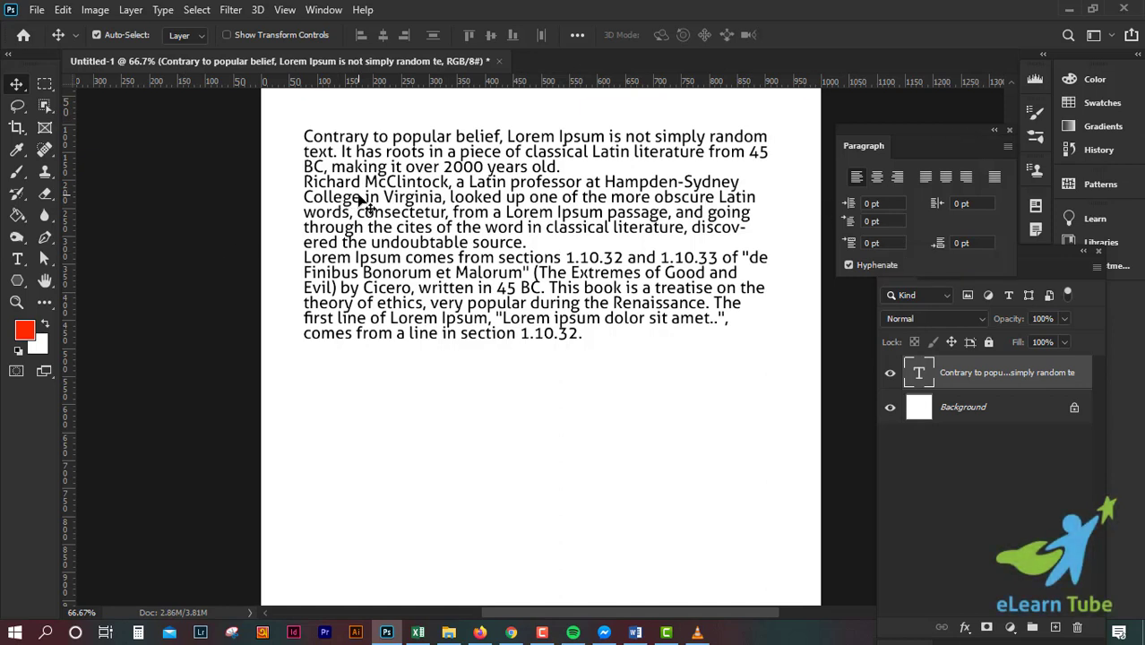
# - Try centre, right and all four justified alignments on the text, and return it to left alignment
pyautogui.click(880, 178)
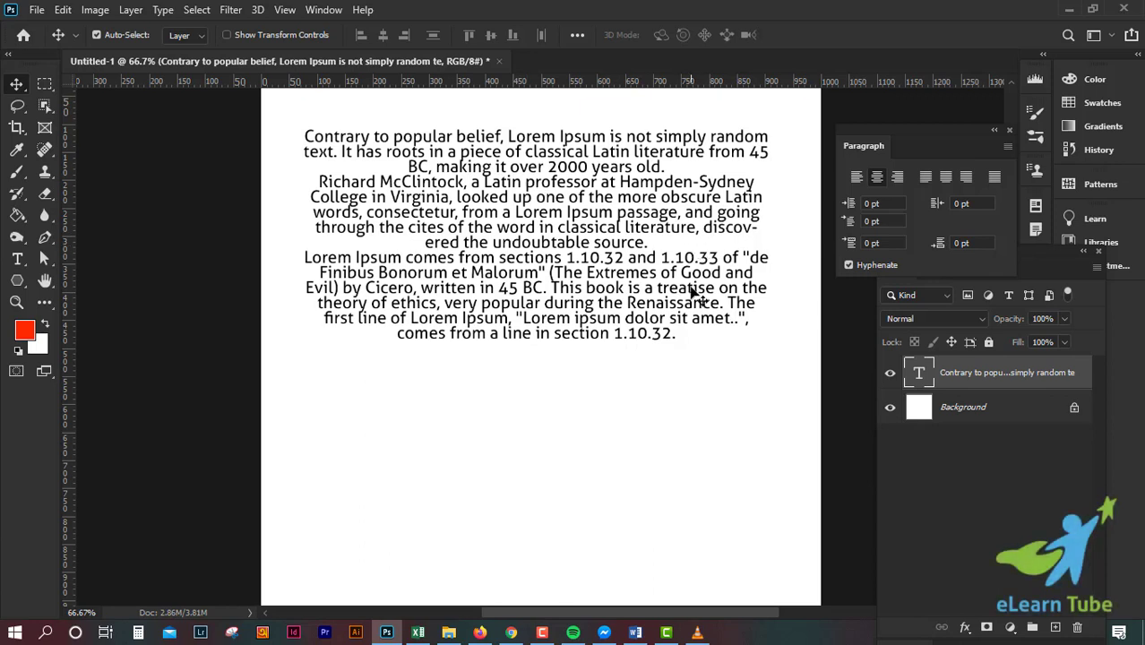
pyautogui.click(898, 178)
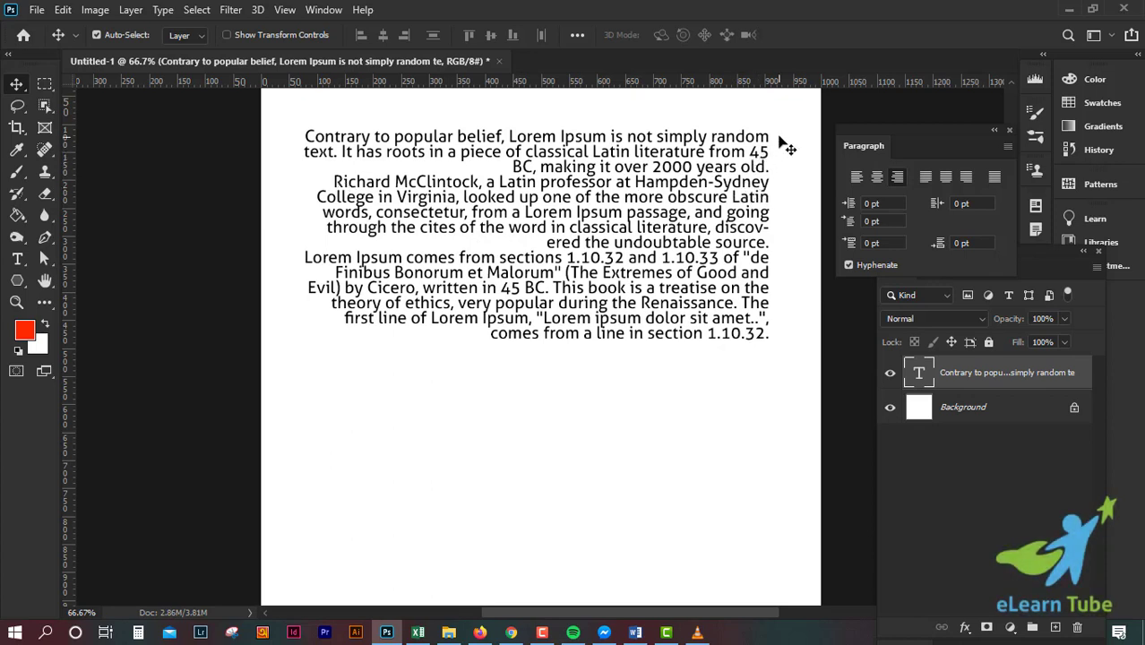
pyautogui.click(928, 178)
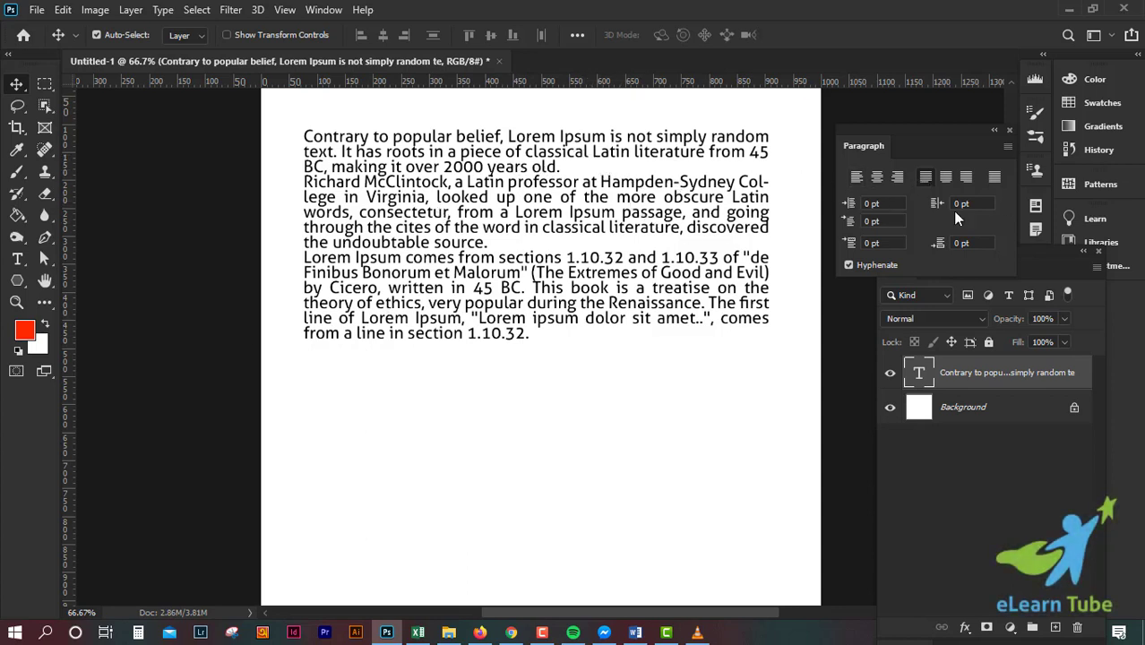
pyautogui.click(949, 178)
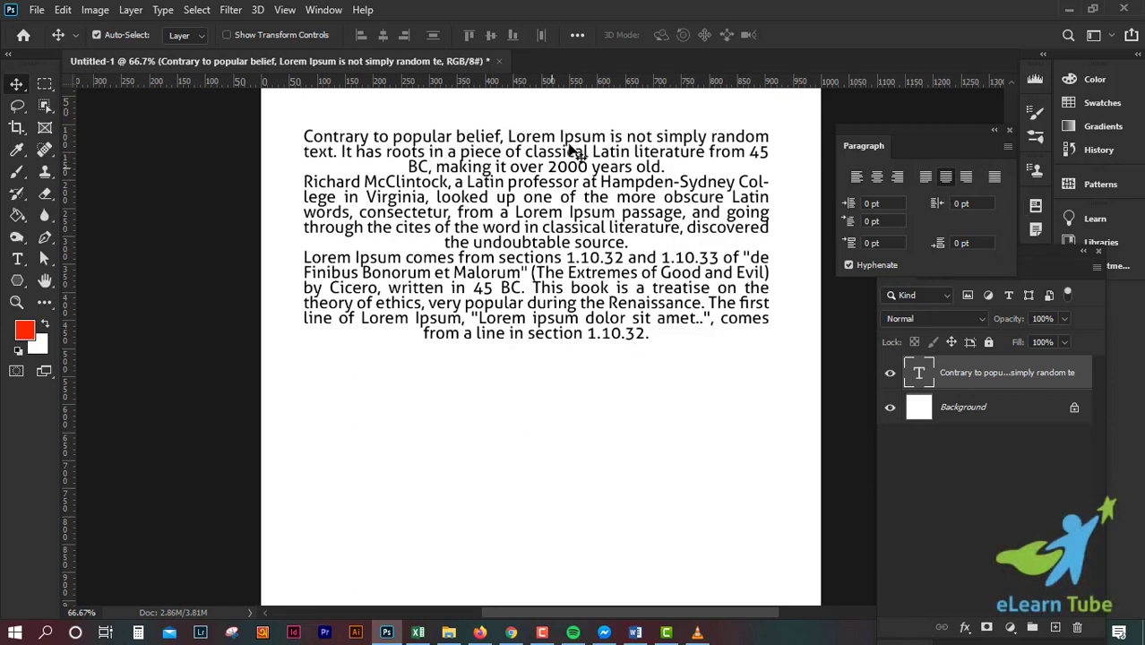
pyautogui.click(968, 178)
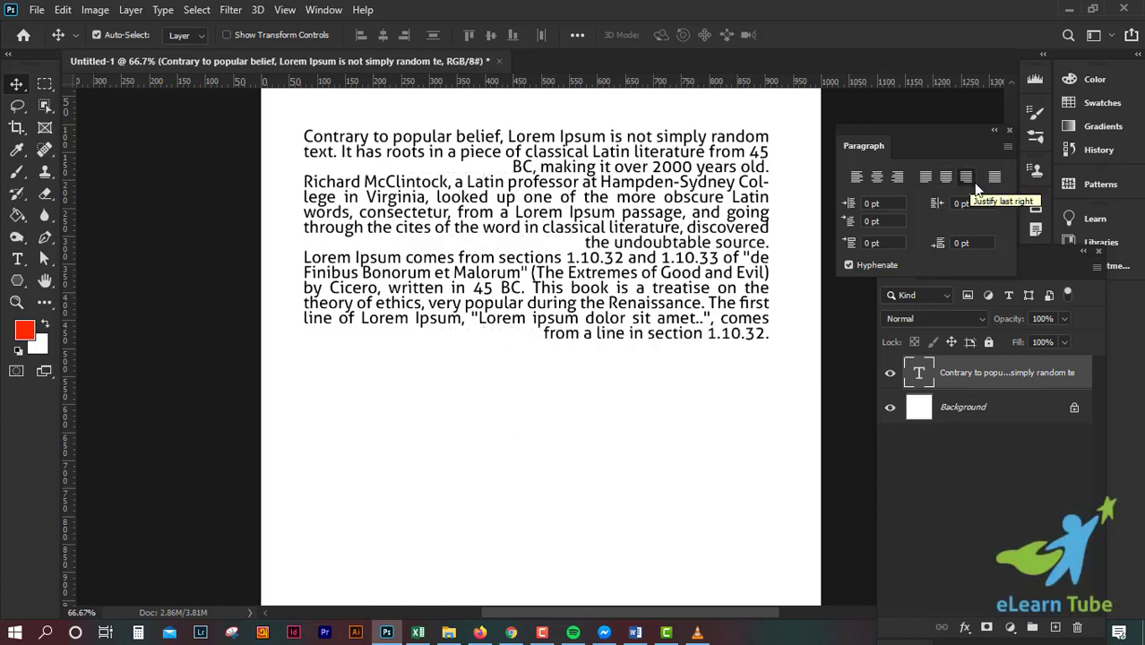
pyautogui.click(996, 178)
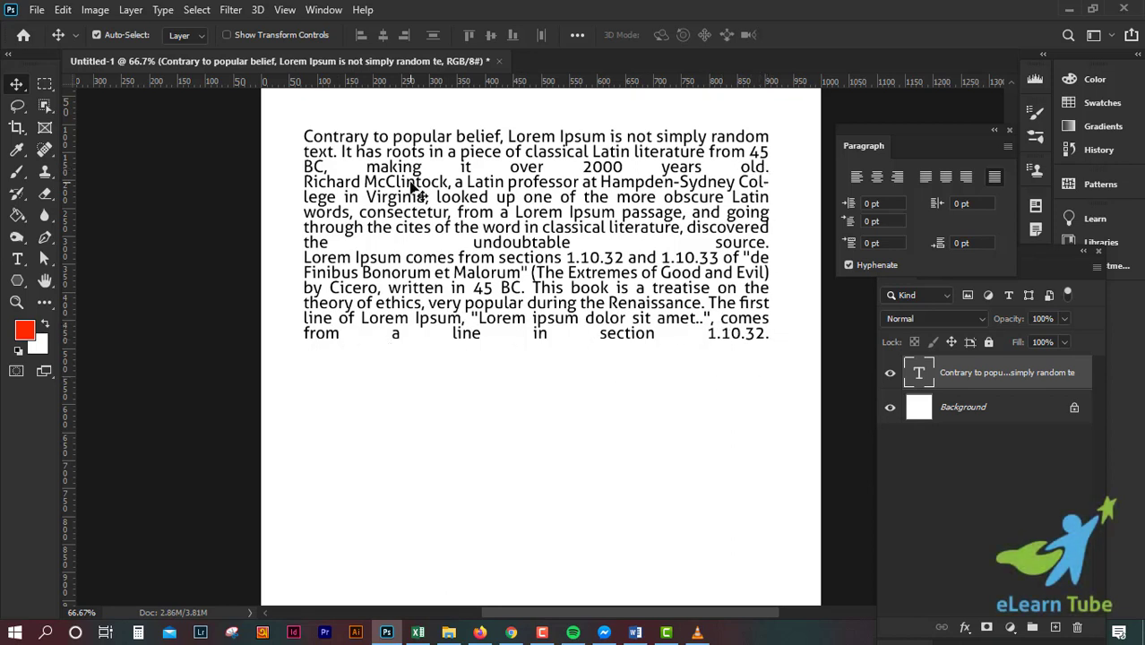
pyautogui.click(857, 178)
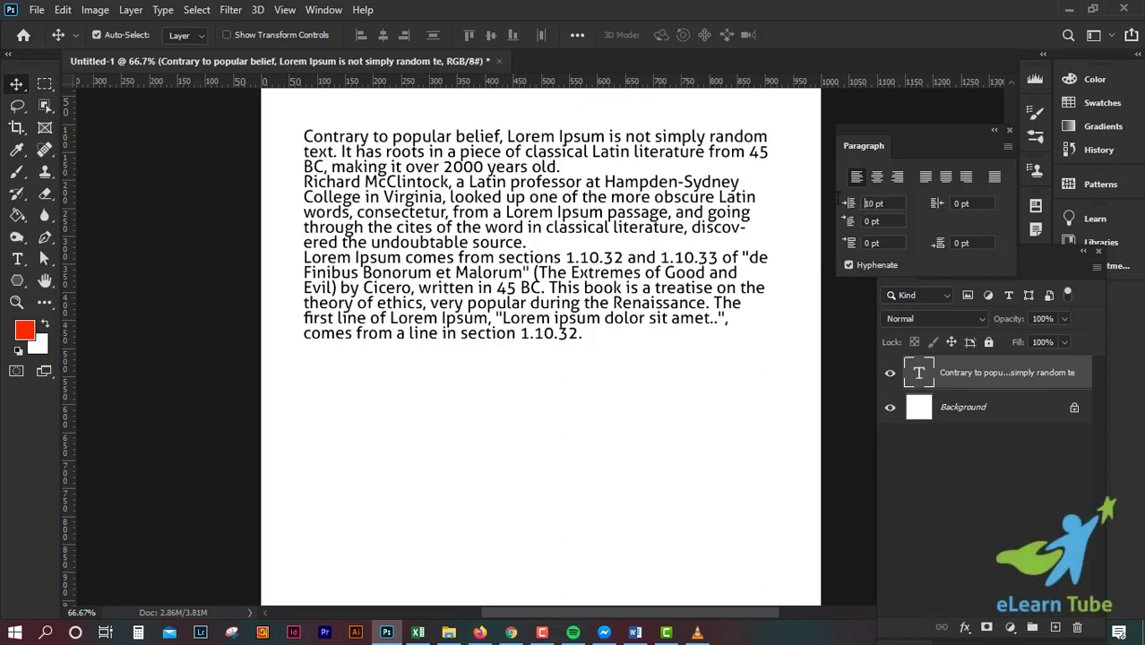
# - Try a 10 pt left indent on the text, compare it with the text box bounds, and reset the indent to 0 pt
pyautogui.press('Return')
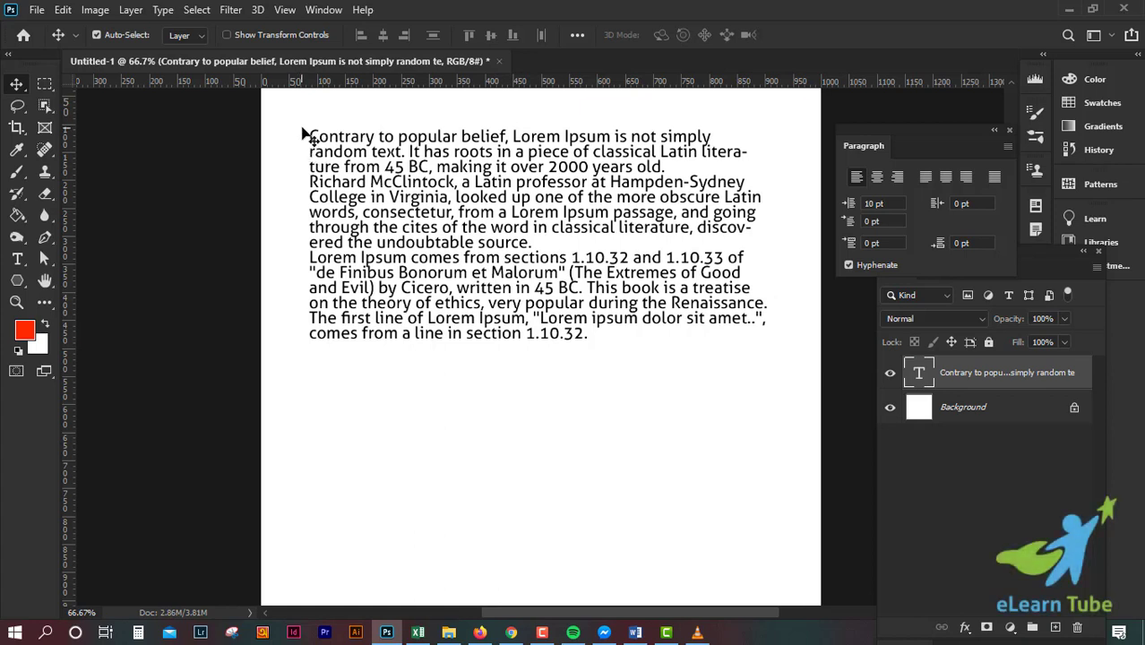
pyautogui.hotkey('ctrl', 't')
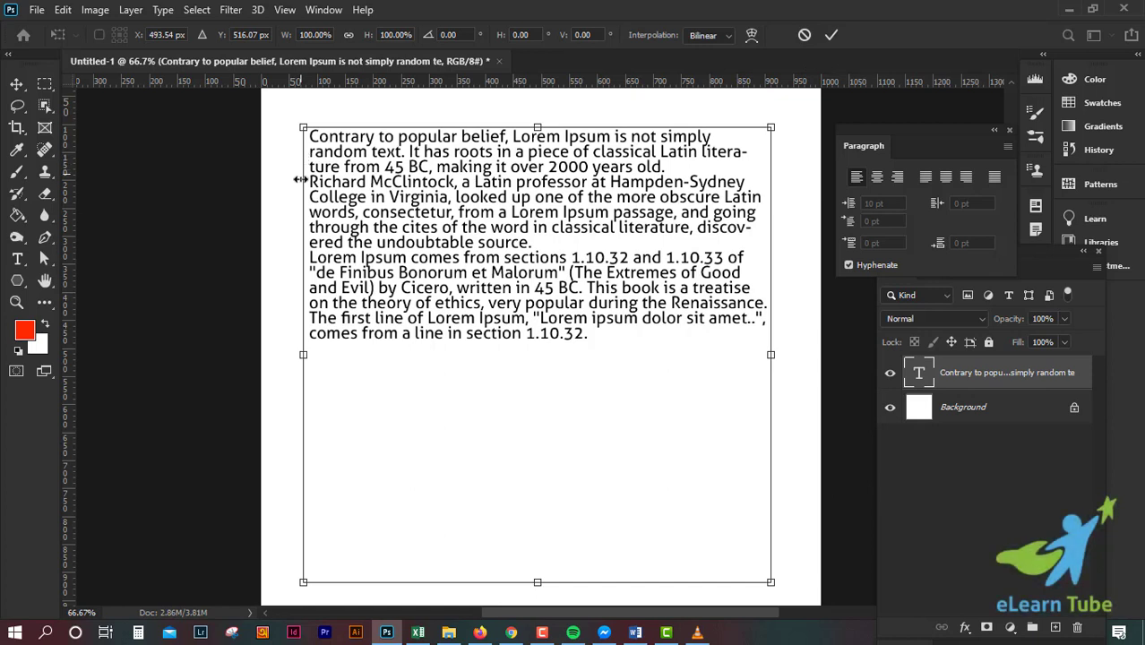
pyautogui.click(830, 35)
pyautogui.click(890, 199)
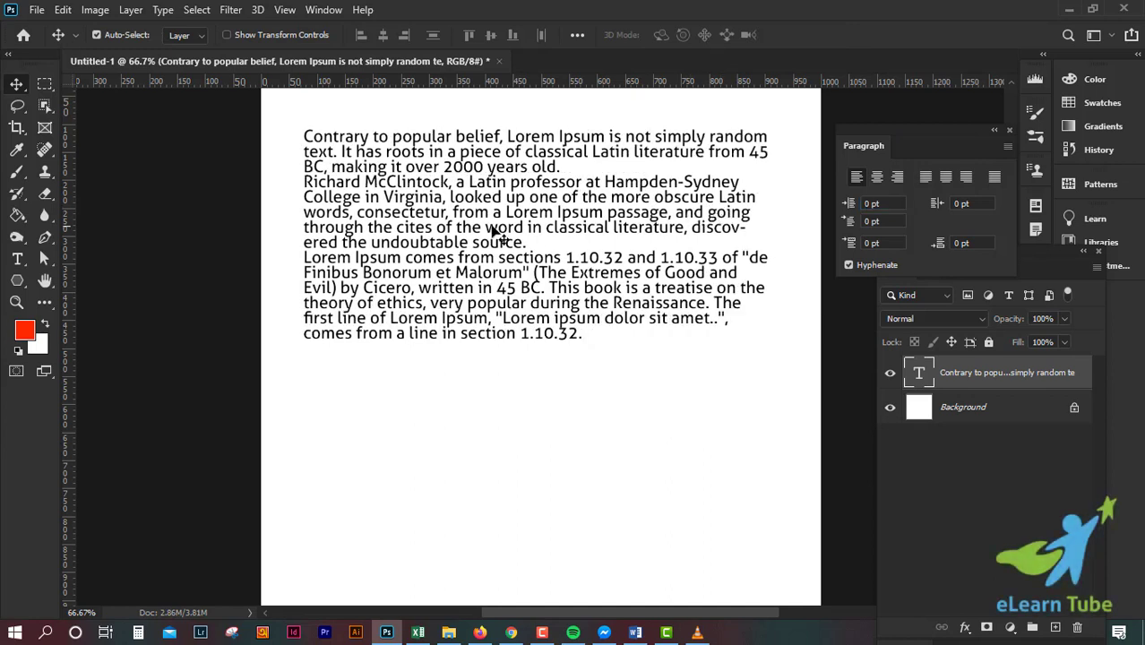
# - Display the text box's transform bounds to compare the unindented text with the box's edges
pyautogui.hotkey('ctrl', 't')
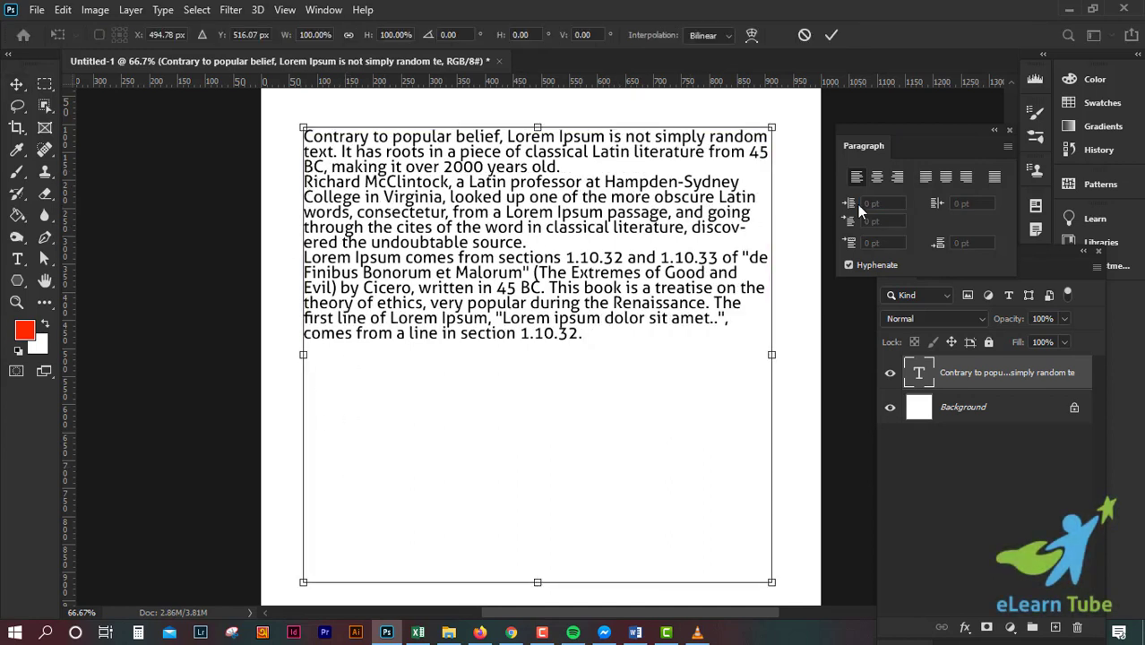
pyautogui.click(831, 35)
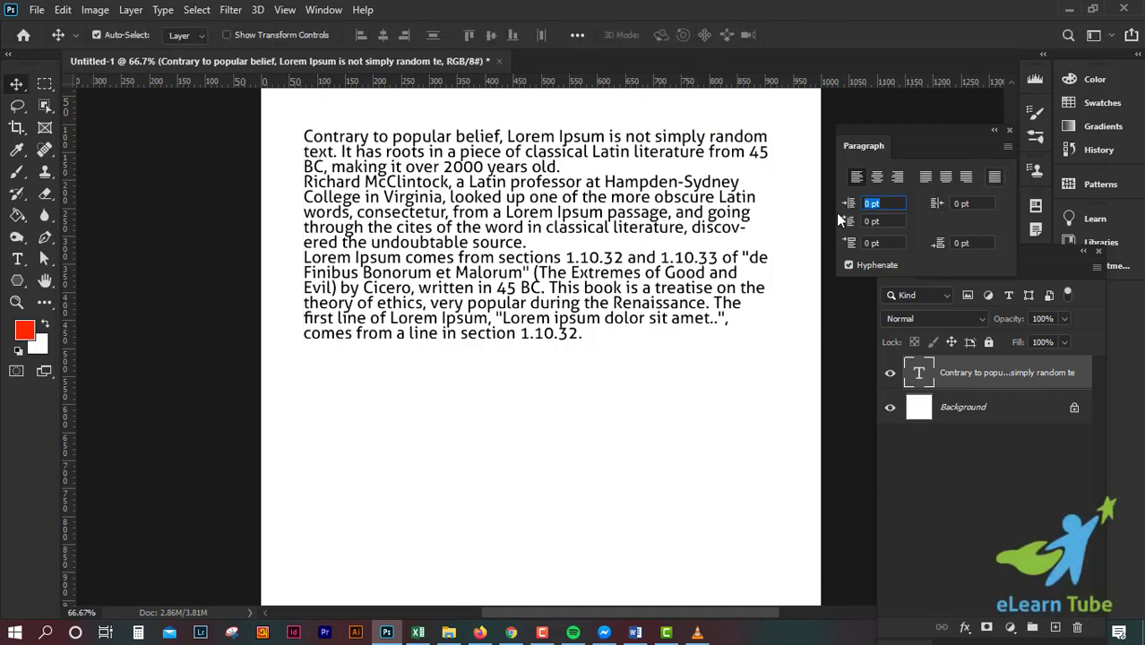
pyautogui.click(888, 4)
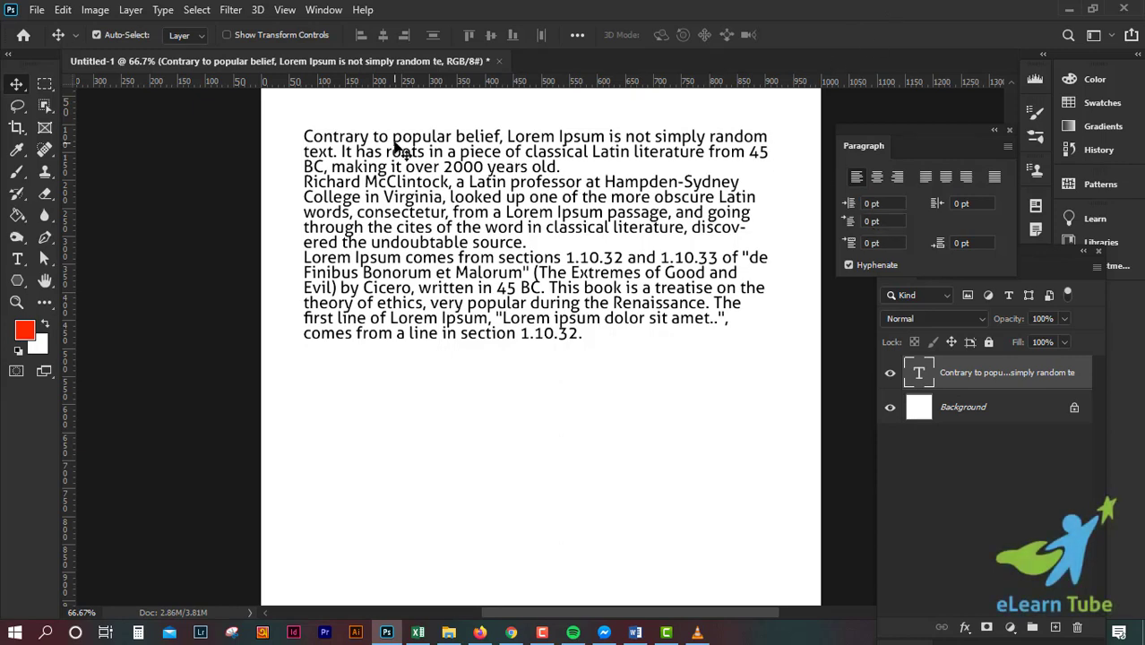
# - Nudge the text layer slightly to the left and set its right indent to 10 pt
pyautogui.moveTo(404, 151); pyautogui.dragTo(372, 145)
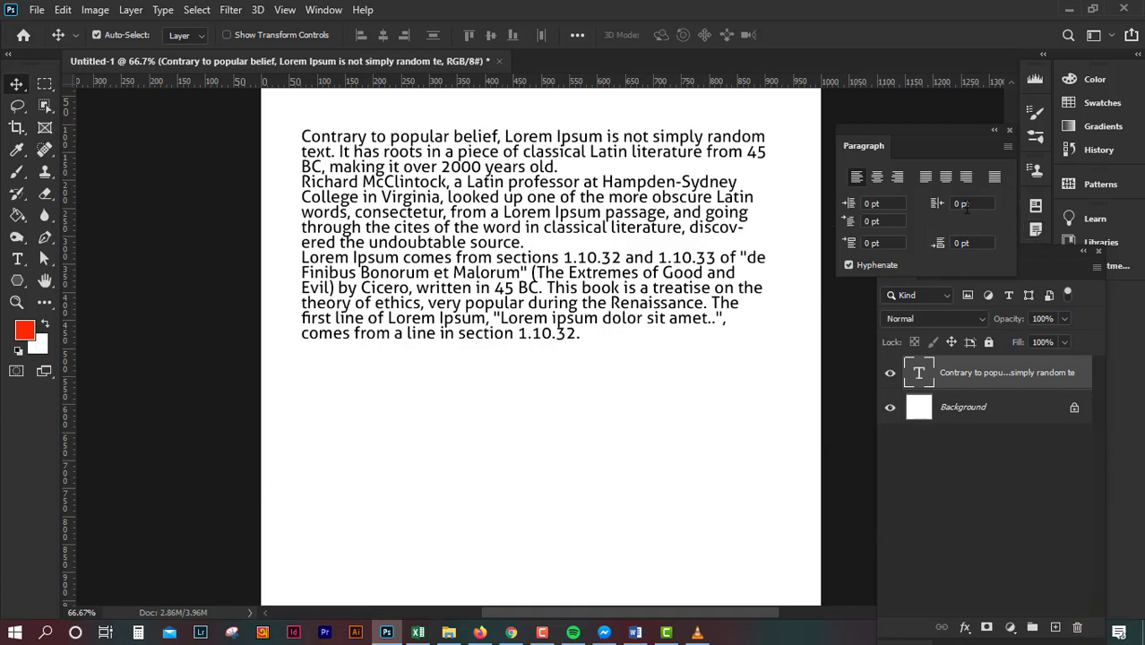
pyautogui.click(980, 203)
pyautogui.press('Return')
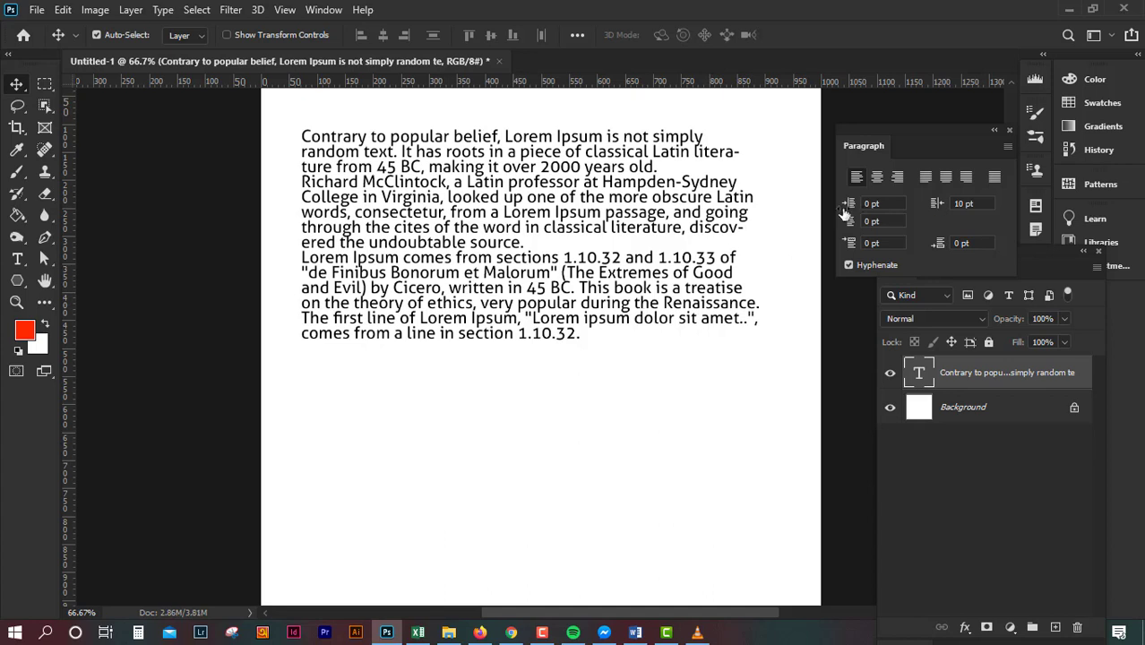
# - Compare the right-indented text with the text box bounds, and reset the right indent to 0 pt
pyautogui.hotkey('ctrl', 't')
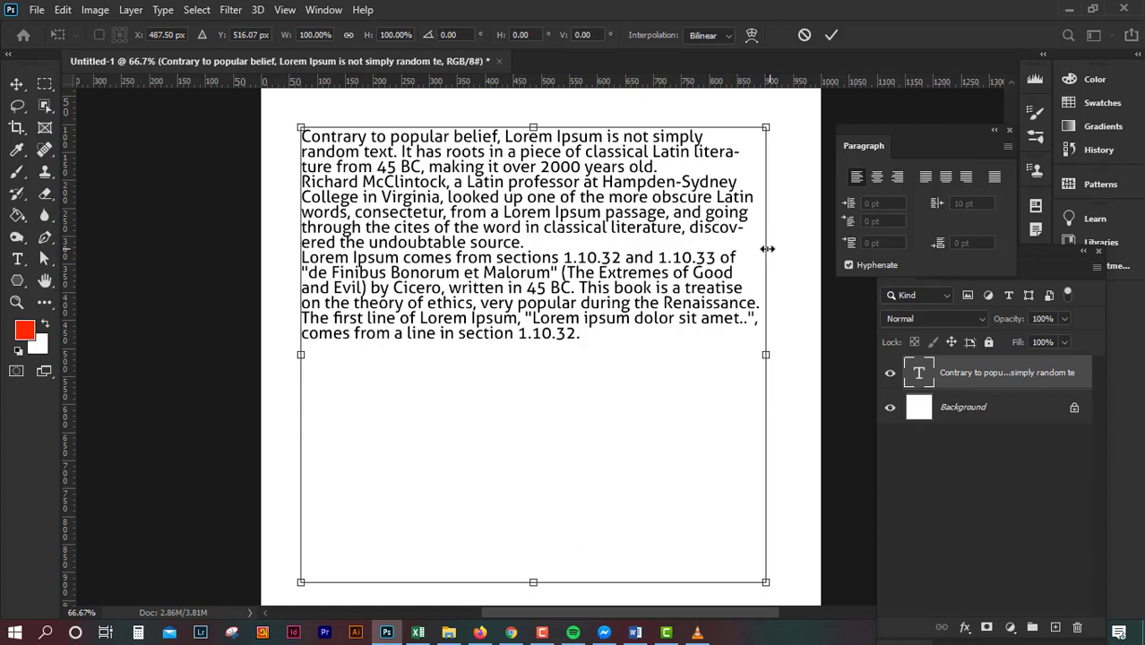
pyautogui.click(832, 35)
pyautogui.moveTo(987, 209); pyautogui.dragTo(856, 204)
pyautogui.write('0')
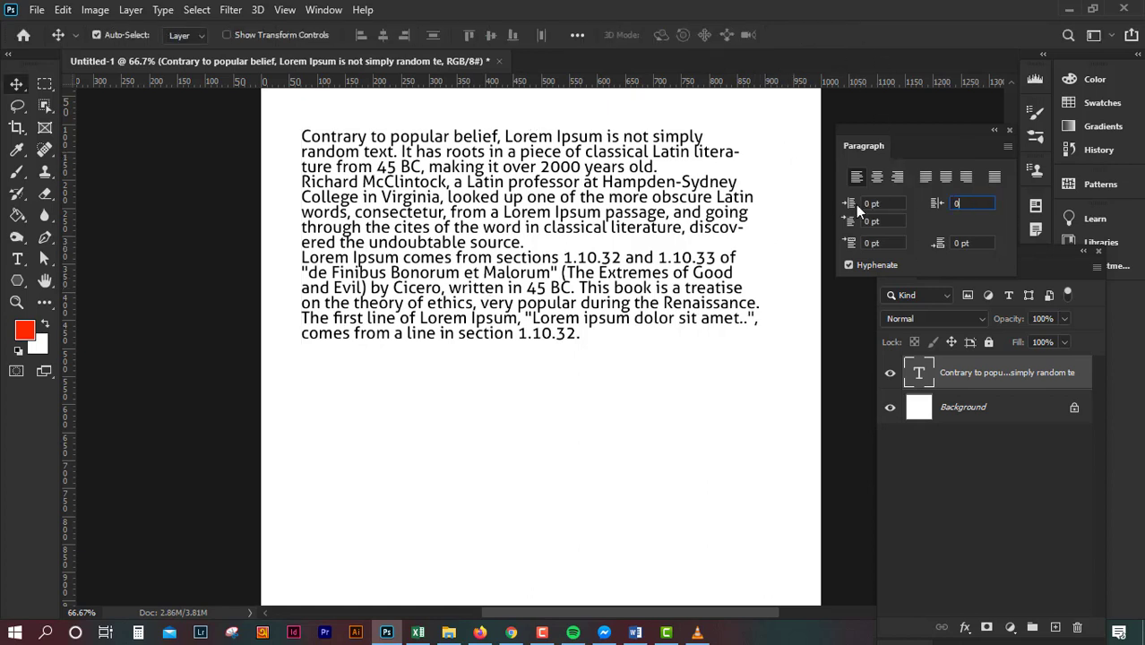
pyautogui.press('Return')
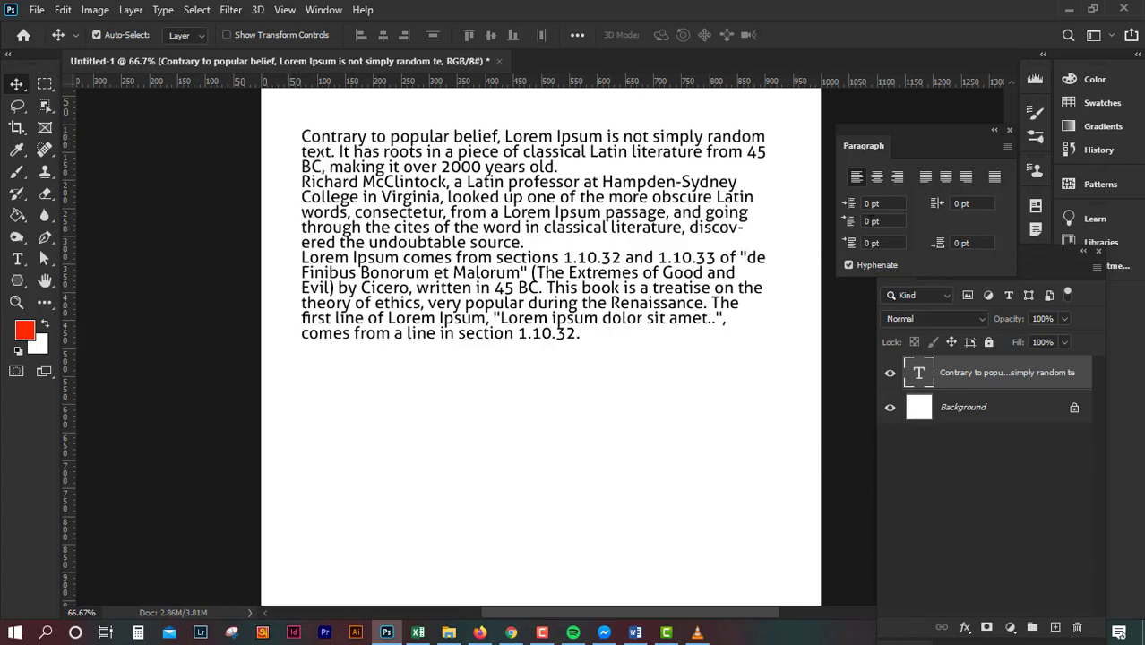
# - Try first-line indents of 10 pt and 100 pt on all three paragraphs, and reset the first-line indent to 0 pt
pyautogui.click(884, 220)
pyautogui.write('1')
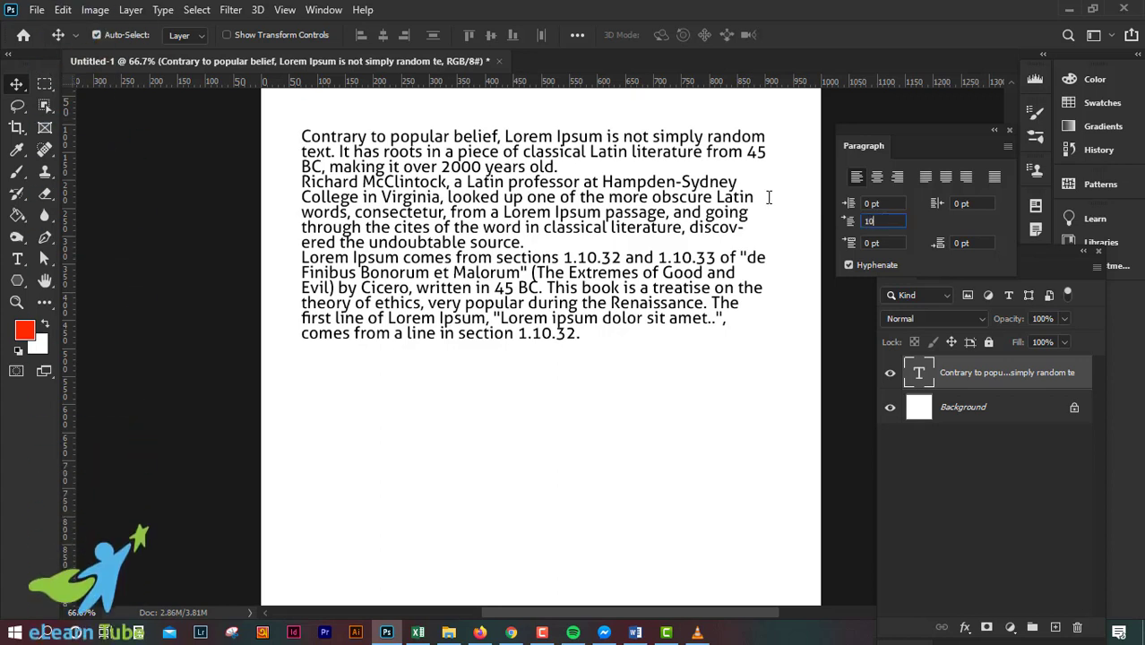
pyautogui.write('0')
pyautogui.press('Return')
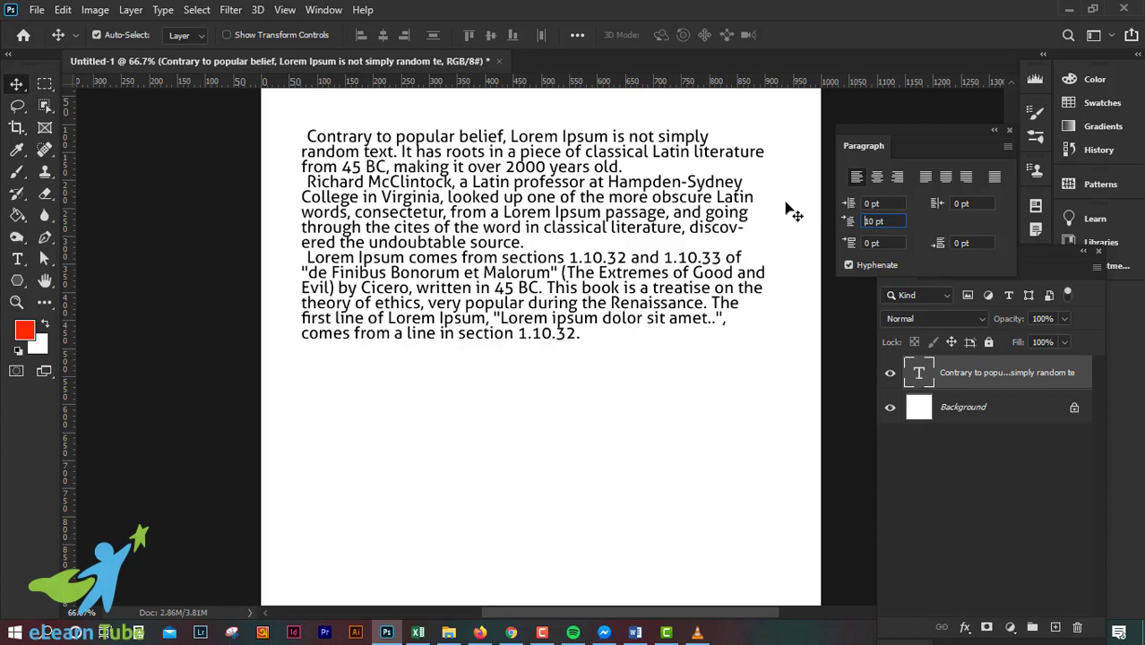
pyautogui.write('100')
pyautogui.press('Return')
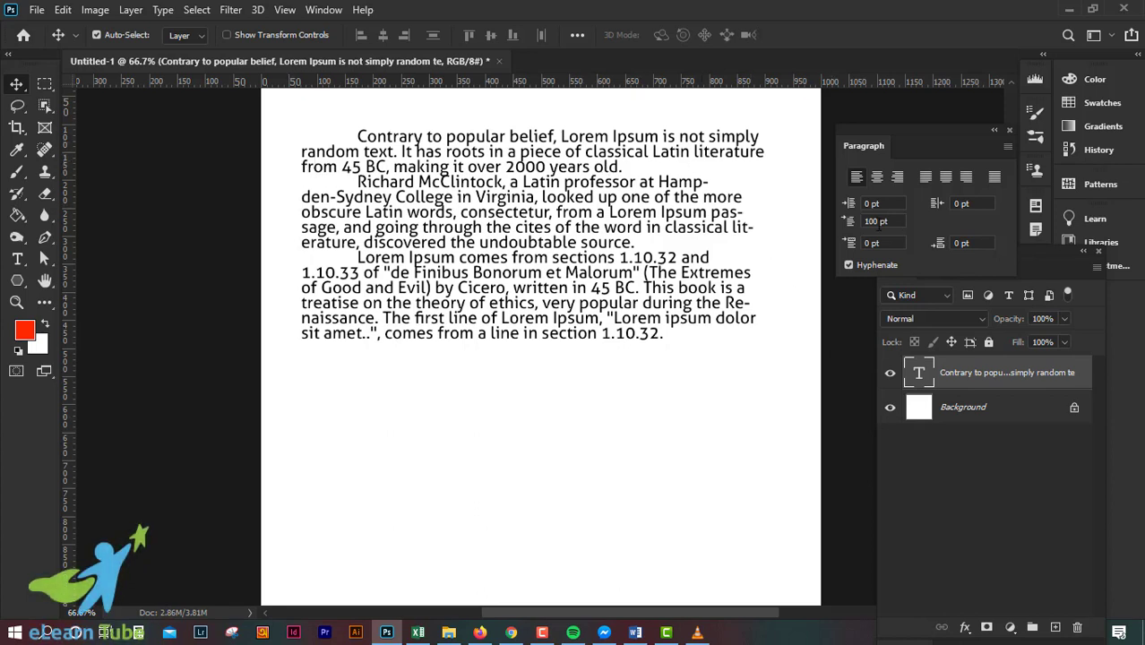
pyautogui.click(896, 222)
pyautogui.write('0')
pyautogui.press('Return')
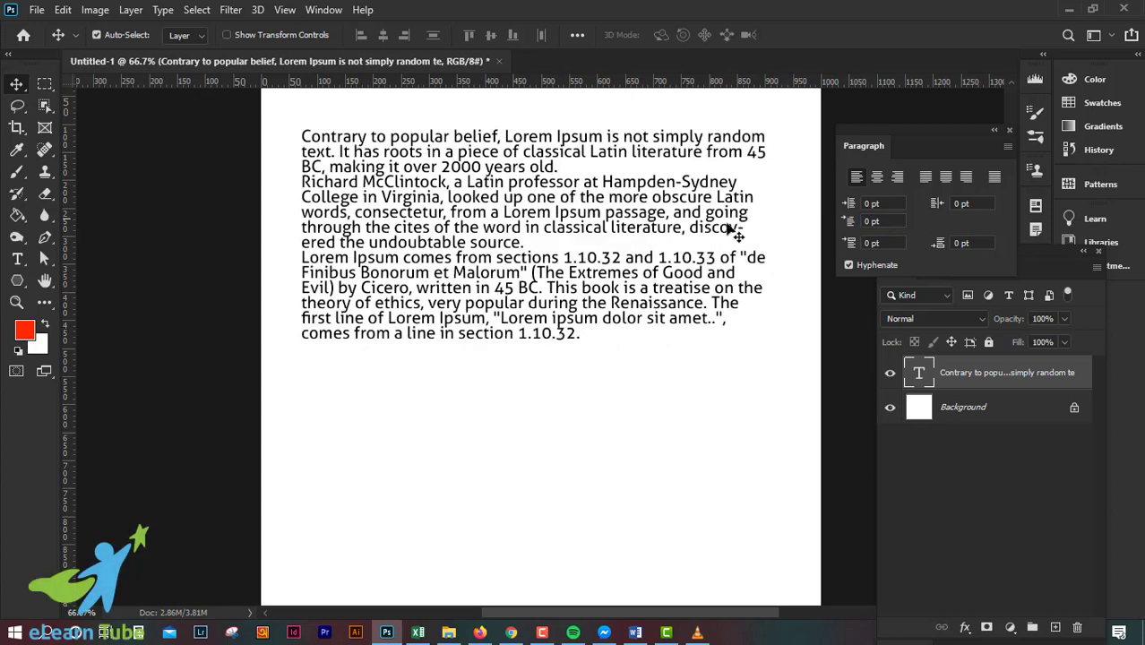
# - Try a 100 pt space before only the first paragraph, and finish editing the text
pyautogui.click(17, 260)
pyautogui.moveTo(561, 167); pyautogui.dragTo(300, 136)
pyautogui.click(883, 244)
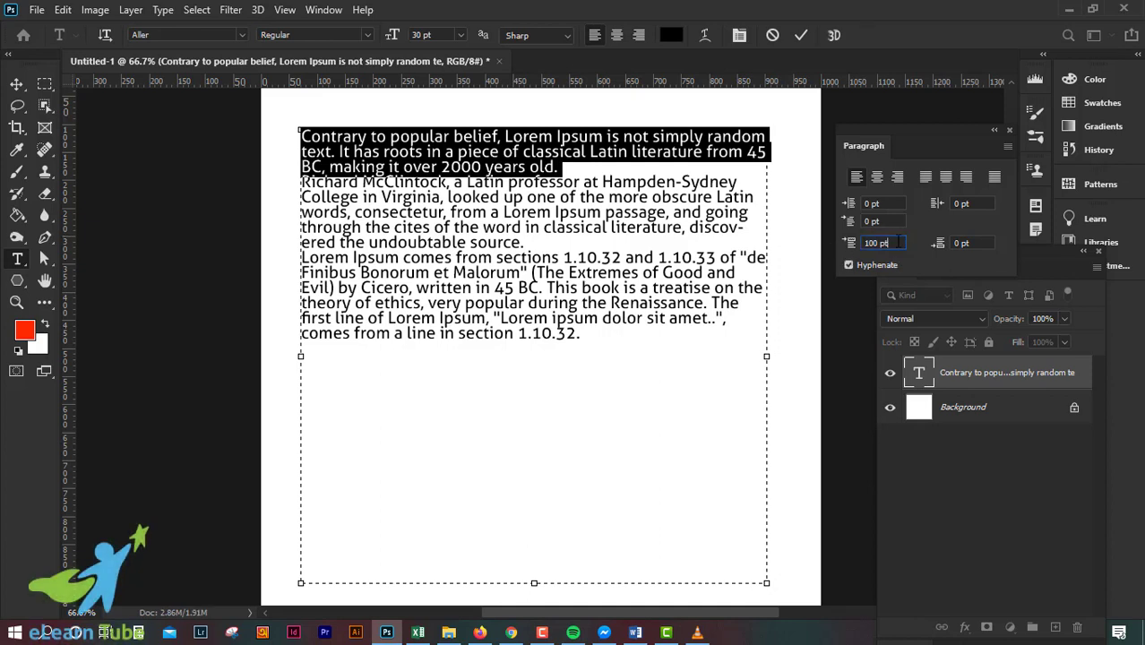
pyautogui.click(801, 35)
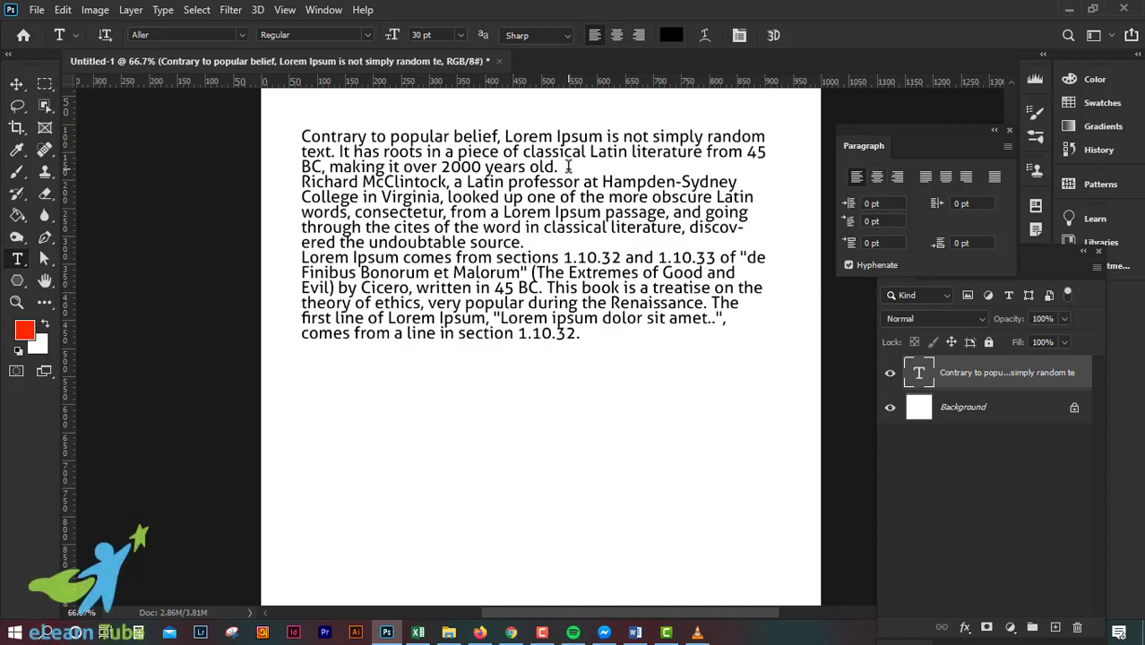
# - Try a 100 pt first-line indent on only the first paragraph, undo it and finish editing the text
pyautogui.moveTo(567, 167); pyautogui.dragTo(301, 132)
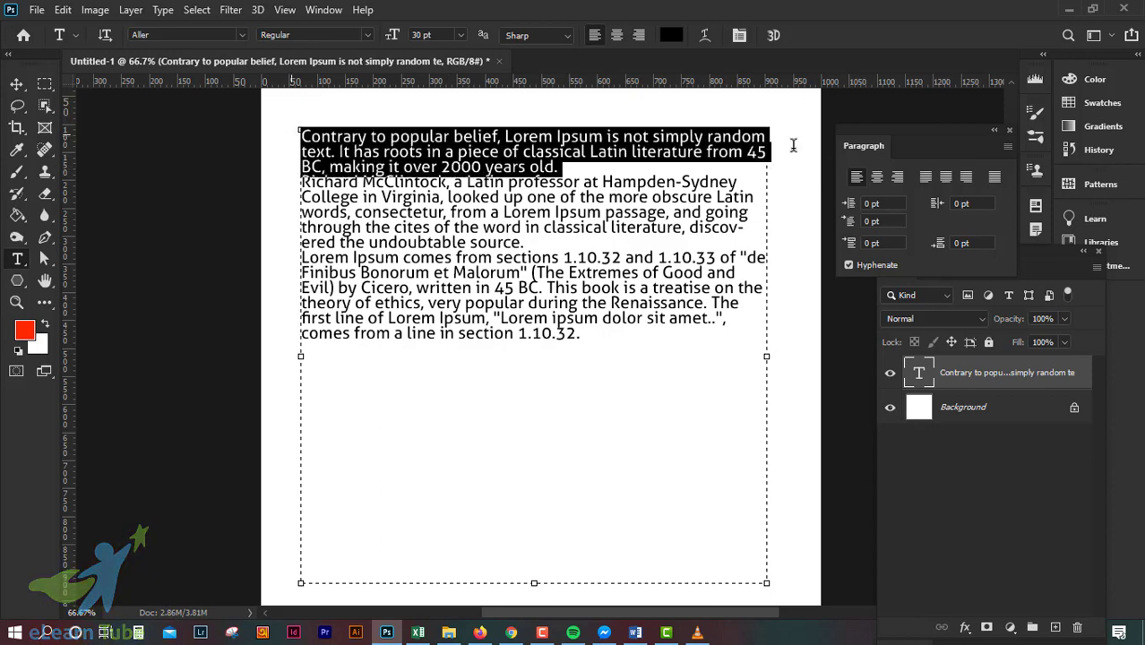
pyautogui.click(887, 222)
pyautogui.press('Return')
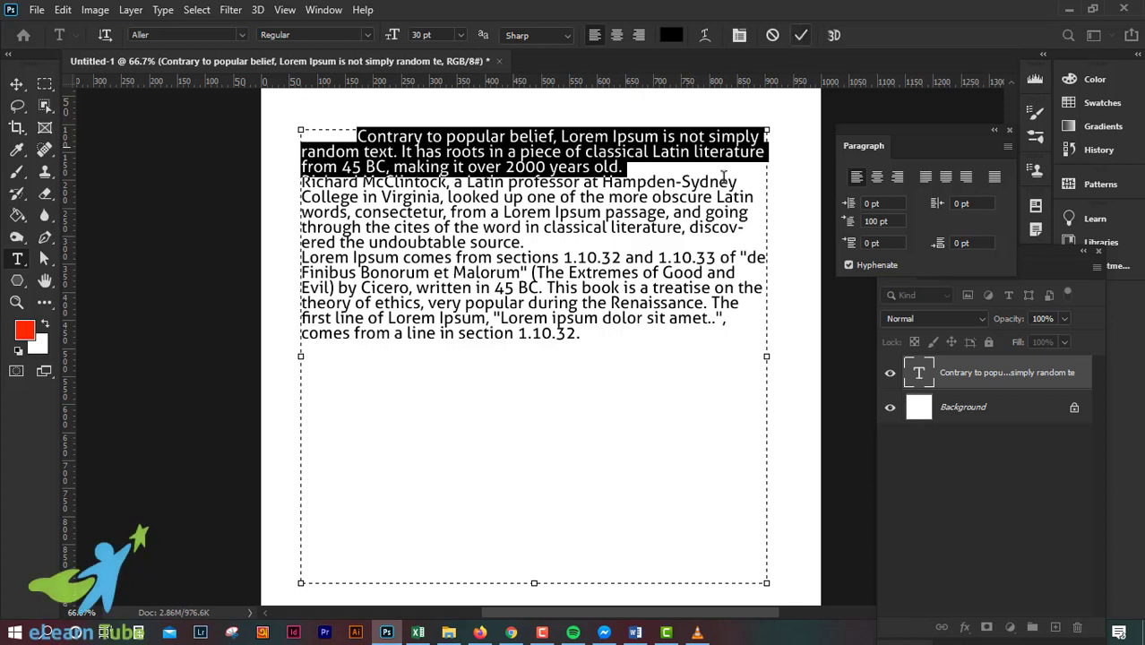
pyautogui.hotkey('ctrl', 'z')
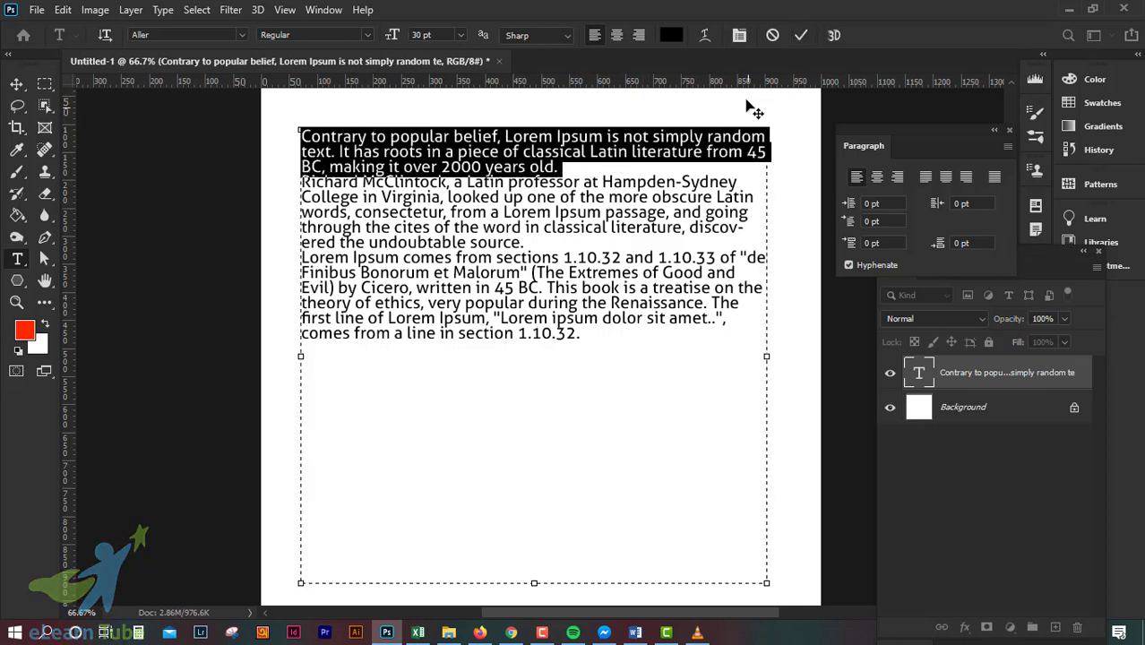
pyautogui.click(801, 35)
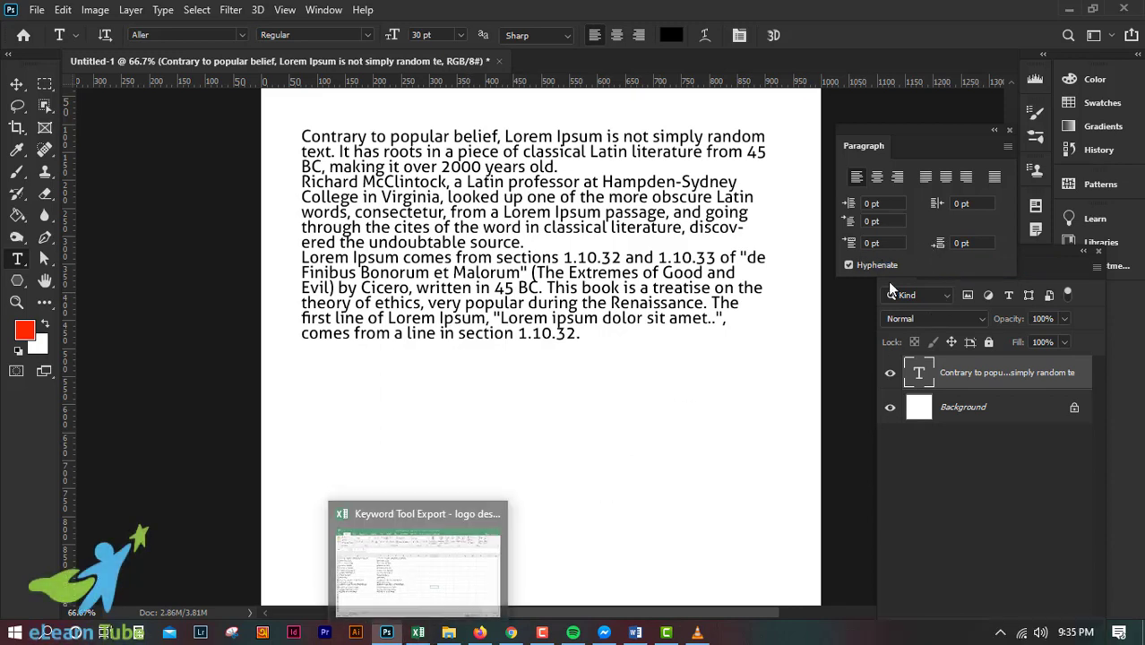
# - Try 500 pt and 100 pt of space before every paragraph of the text layer, and reset the spacing to 0 pt
pyautogui.click(16, 83)
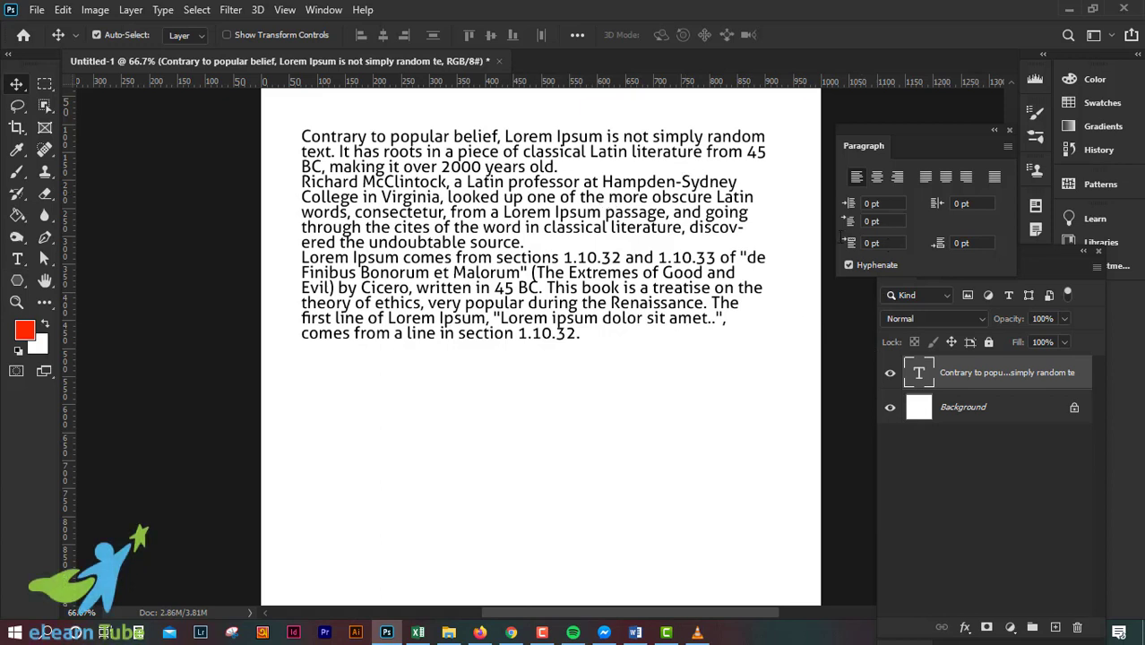
pyautogui.click(846, 242)
pyautogui.press('Return')
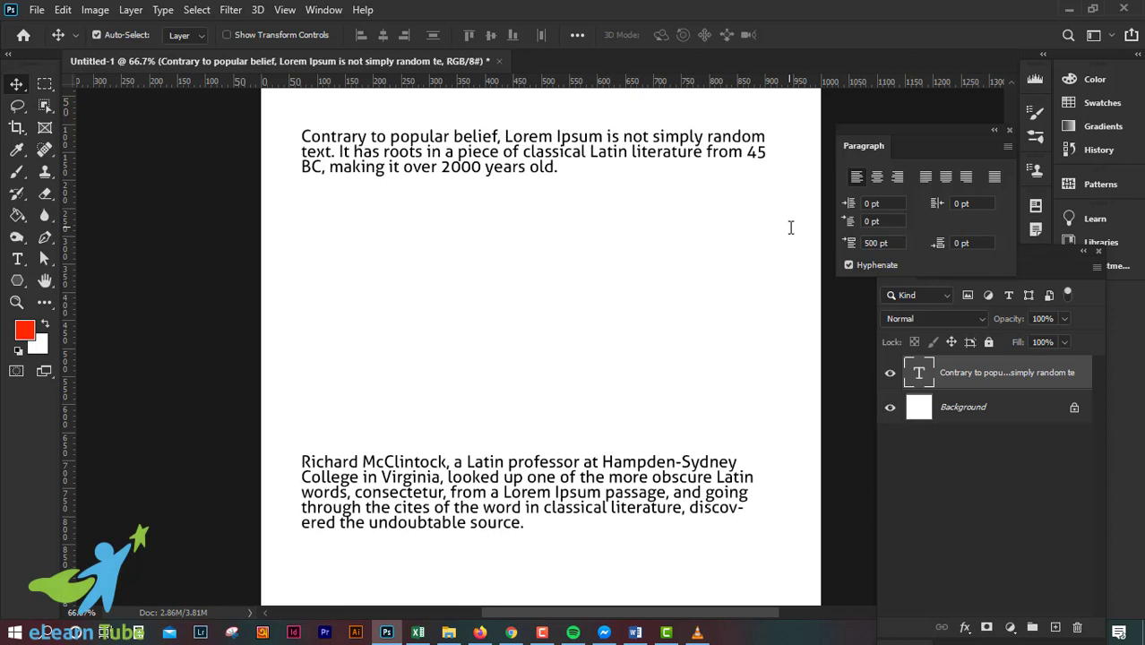
pyautogui.click(901, 243)
pyautogui.write('100')
pyautogui.press('Return')
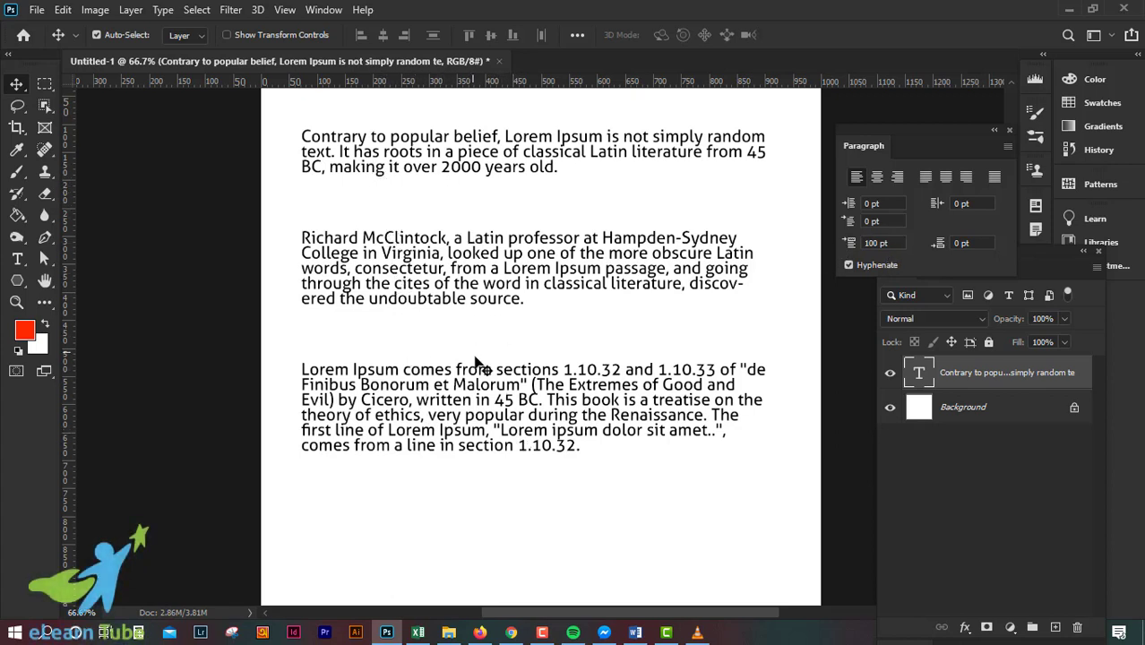
pyautogui.click(894, 235)
pyautogui.moveTo(890, 242); pyautogui.dragTo(835, 257)
pyautogui.write('0')
pyautogui.press('Return')
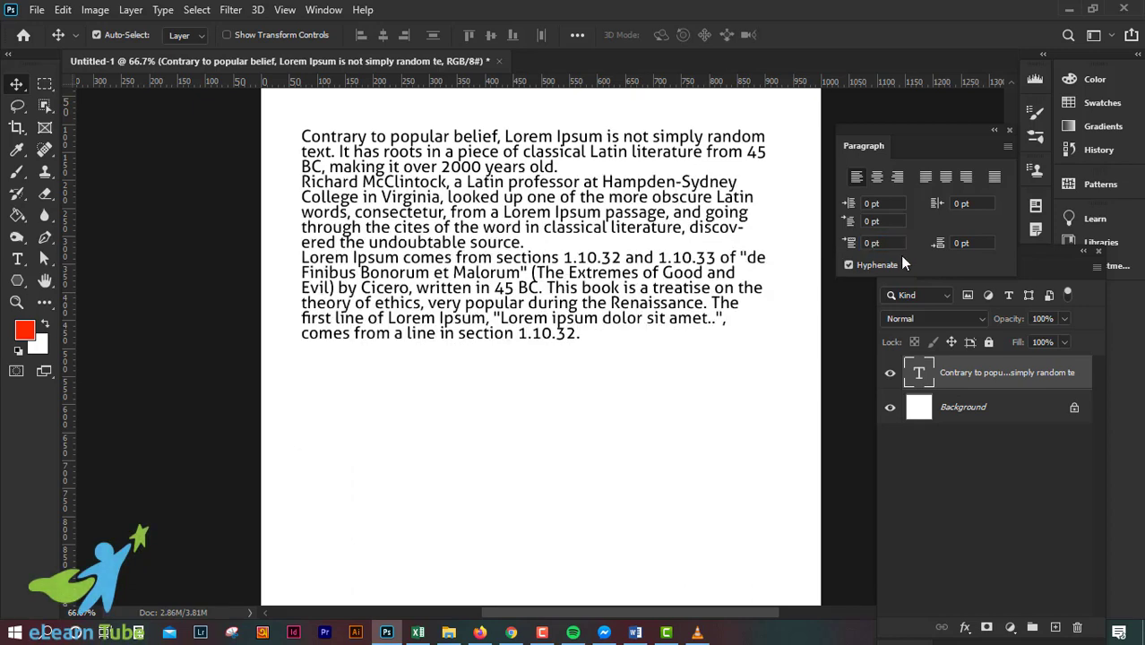
# - Try 1000 pt and 100 pt of space after every paragraph of the text layer, and reset the spacing to 0 pt
pyautogui.click(973, 243)
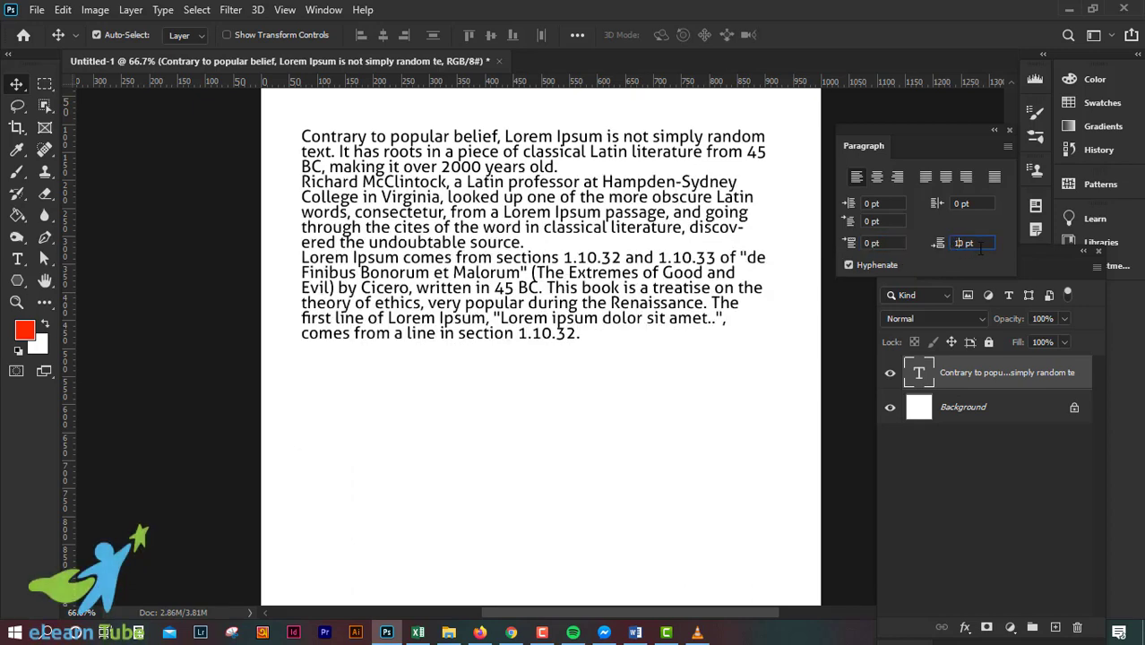
pyautogui.write('100')
pyautogui.press('Return')
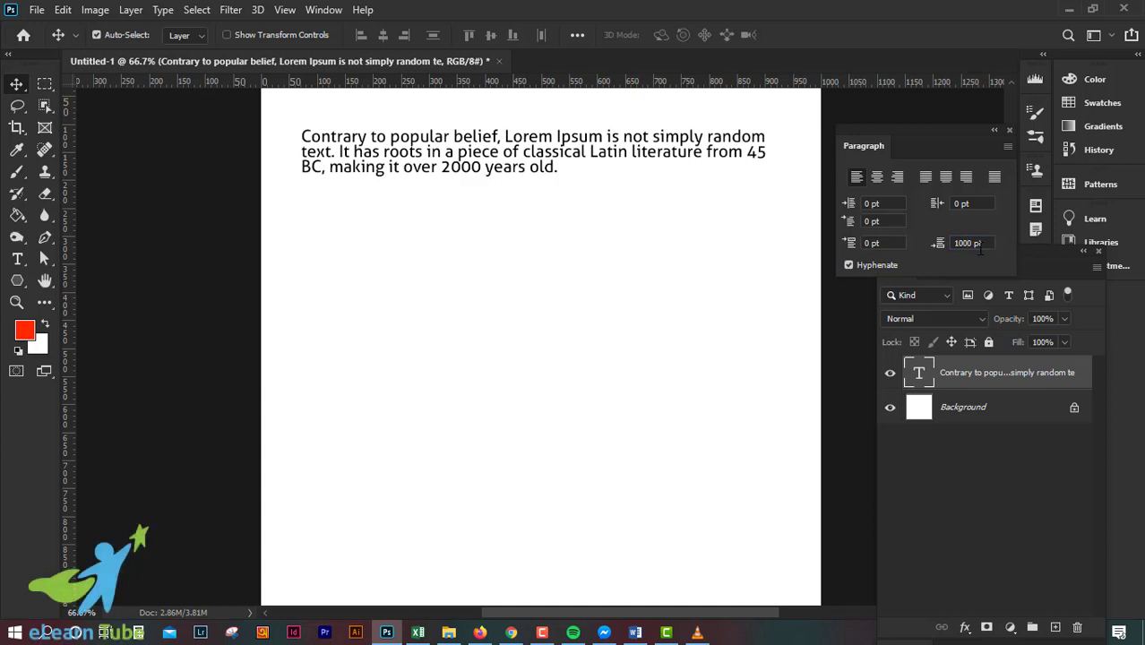
pyautogui.press('BackSpace')
pyautogui.press('Return')
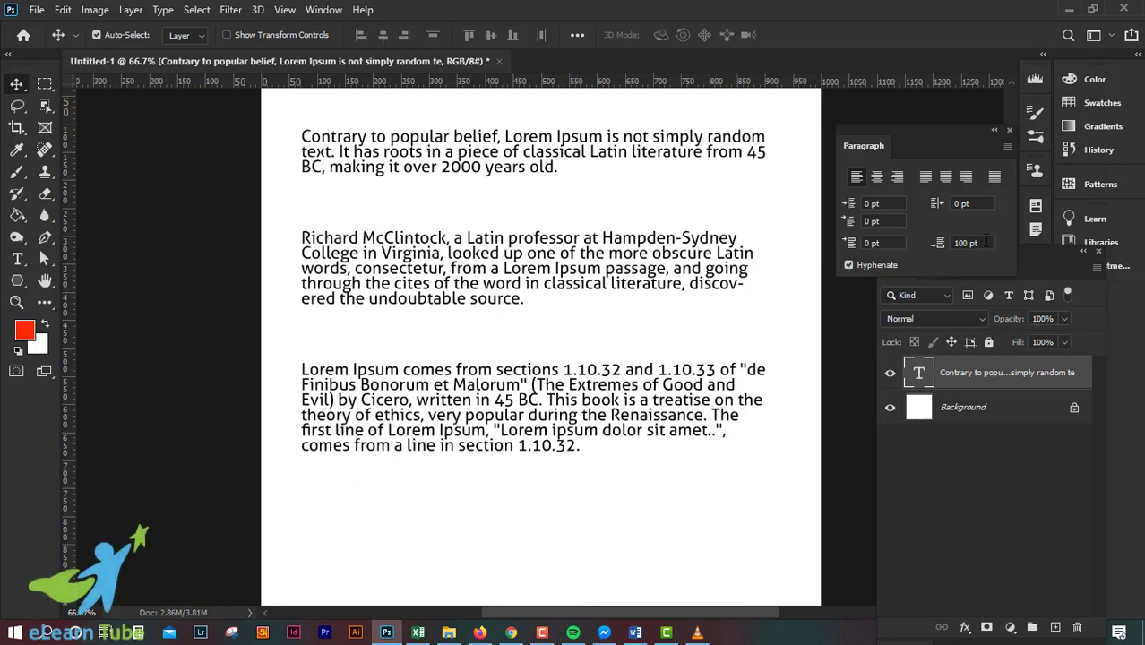
pyautogui.moveTo(986, 242); pyautogui.dragTo(878, 227)
pyautogui.write('0')
pyautogui.press('Return')
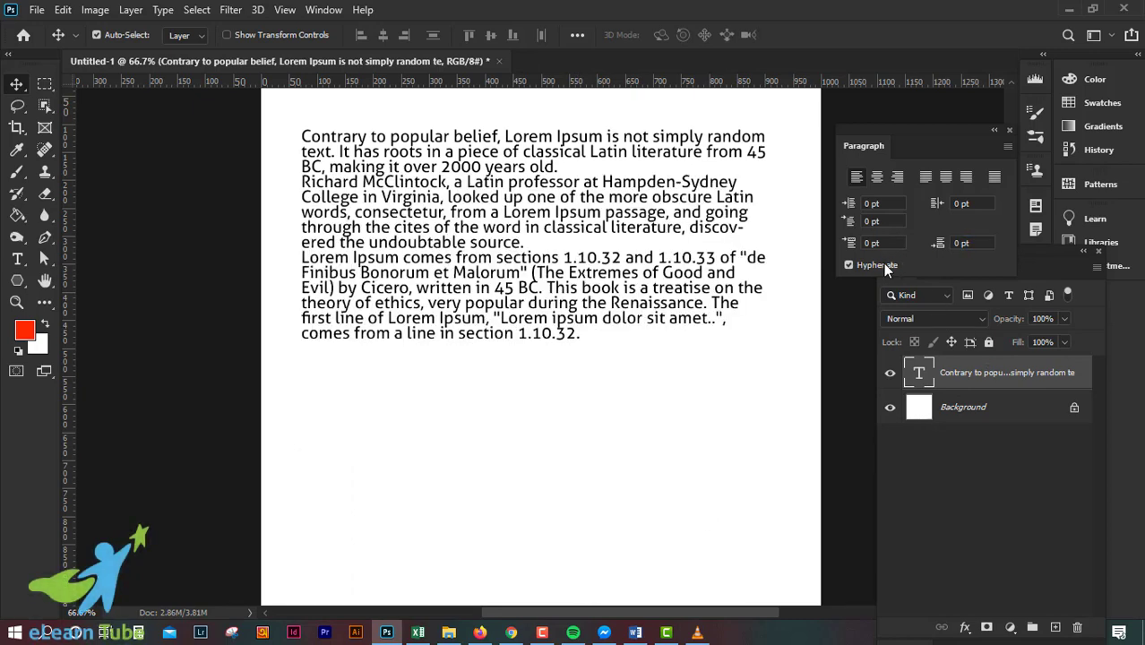
# - Try a 100 pt space before on text selected from the second paragraph's second line to the end, and undo it
pyautogui.click(16, 260)
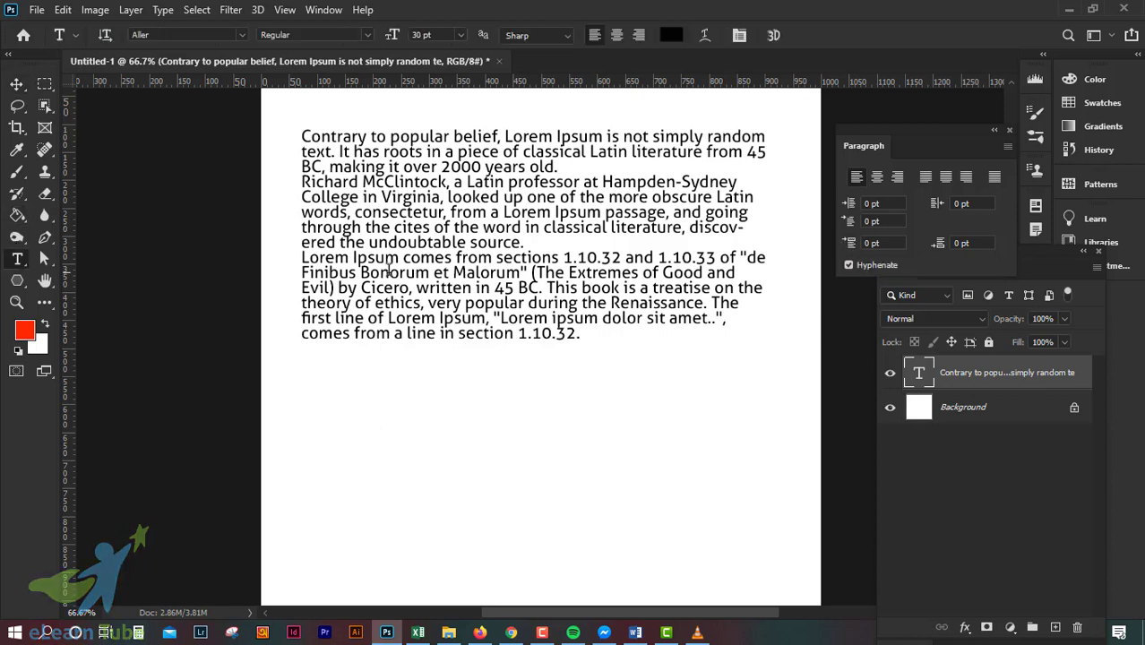
pyautogui.click(578, 333)
pyautogui.moveTo(570, 336); pyautogui.dragTo(301, 197)
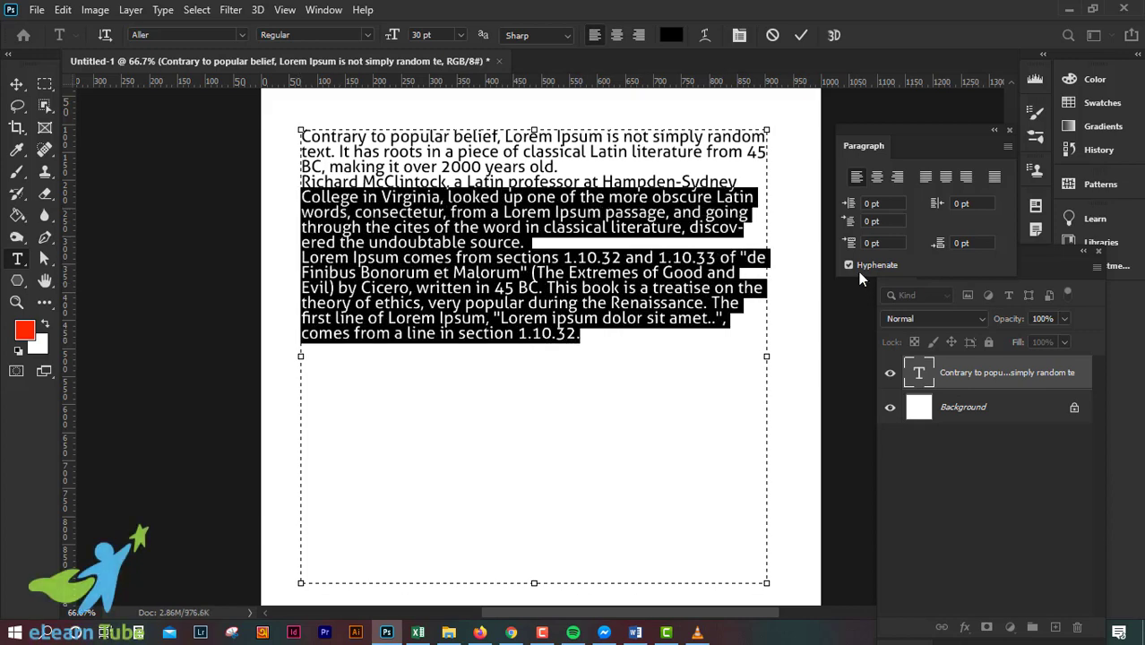
pyautogui.click(874, 243)
pyautogui.write('100')
pyautogui.press('Return')
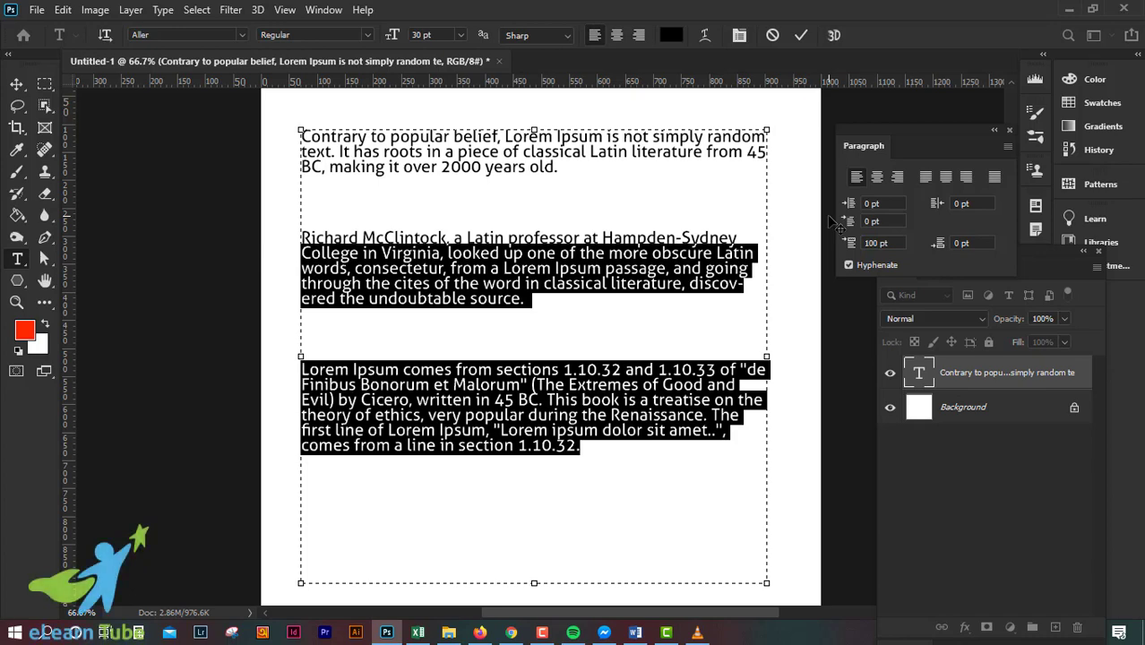
pyautogui.hotkey('ctrl', 'z')
# - Select the complete second and third paragraphs, try a 100 pt space before them, and reset it to 0 pt
pyautogui.click(608, 314)
pyautogui.moveTo(587, 338); pyautogui.dragTo(296, 181)
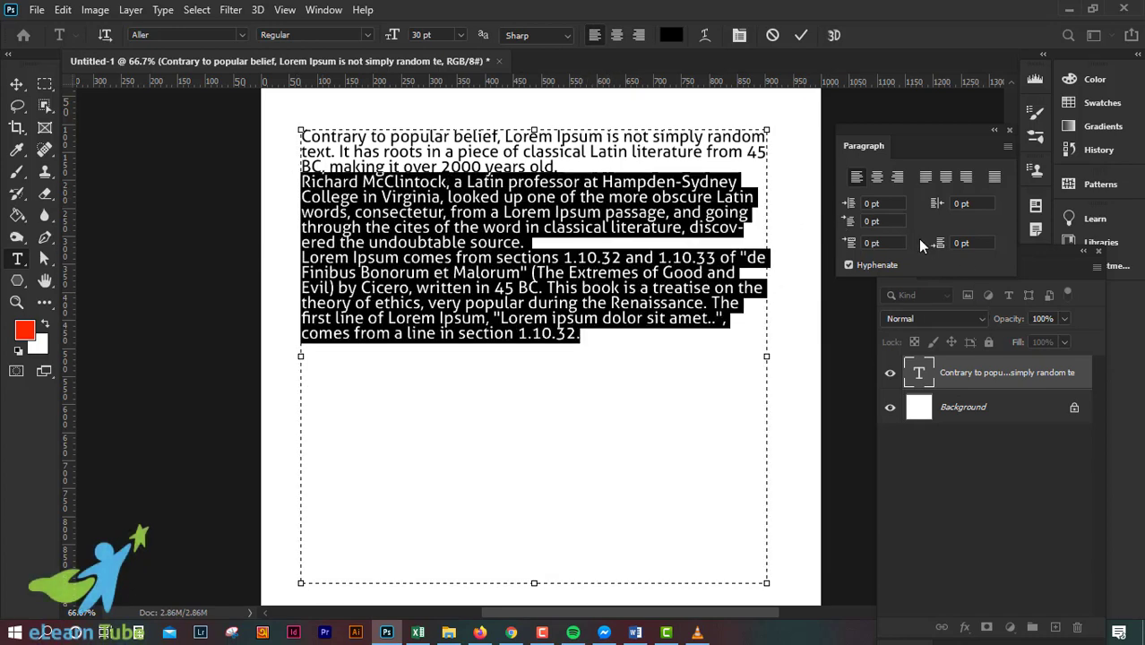
pyautogui.click(877, 243)
pyautogui.write('100')
pyautogui.press('Return')
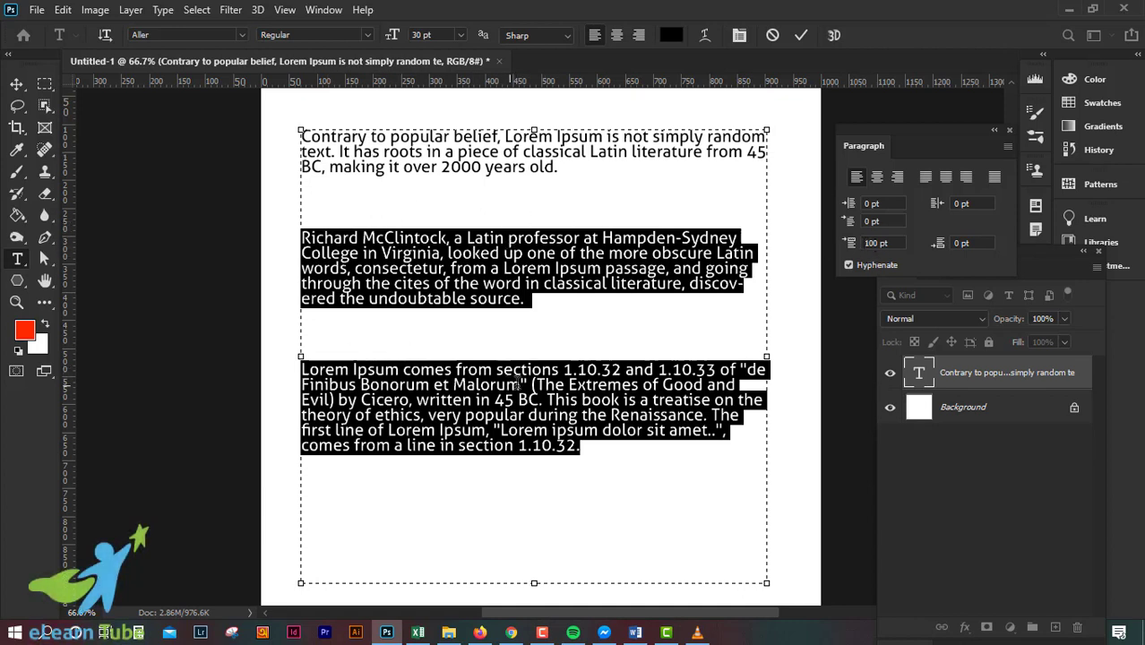
pyautogui.click(895, 243)
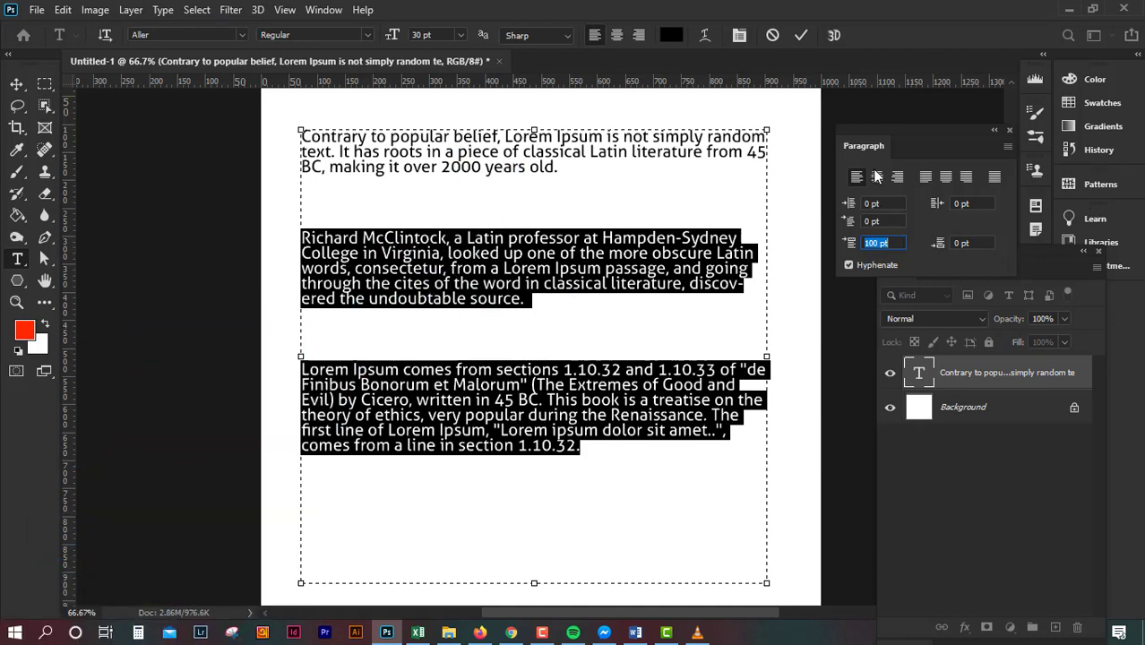
pyautogui.write('0')
pyautogui.press('Tab')
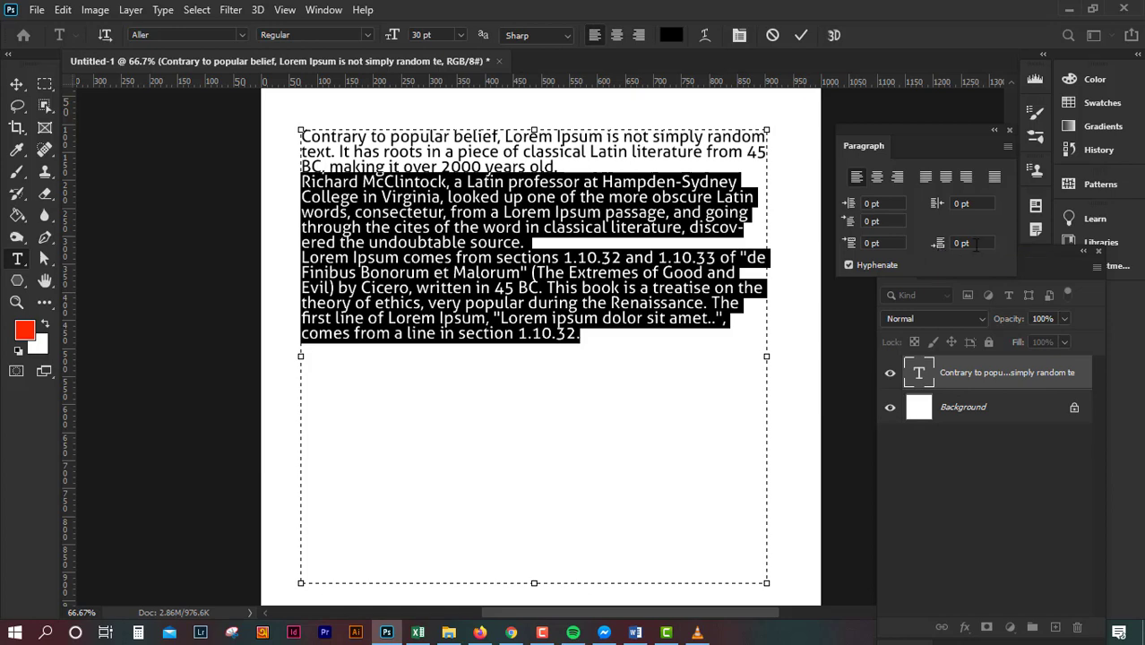
# - Try a 100 pt space after the second and third paragraphs, undo it and finish editing the text
pyautogui.write('100')
pyautogui.press('Return')
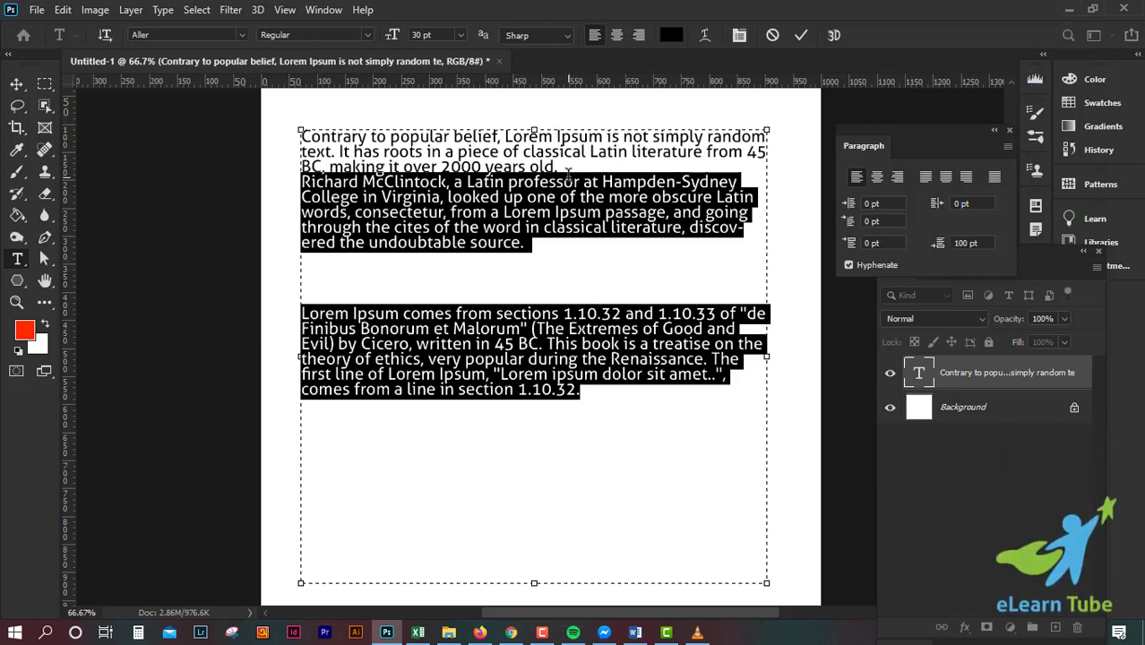
pyautogui.hotkey('ctrl', 'z')
pyautogui.click(800, 36)
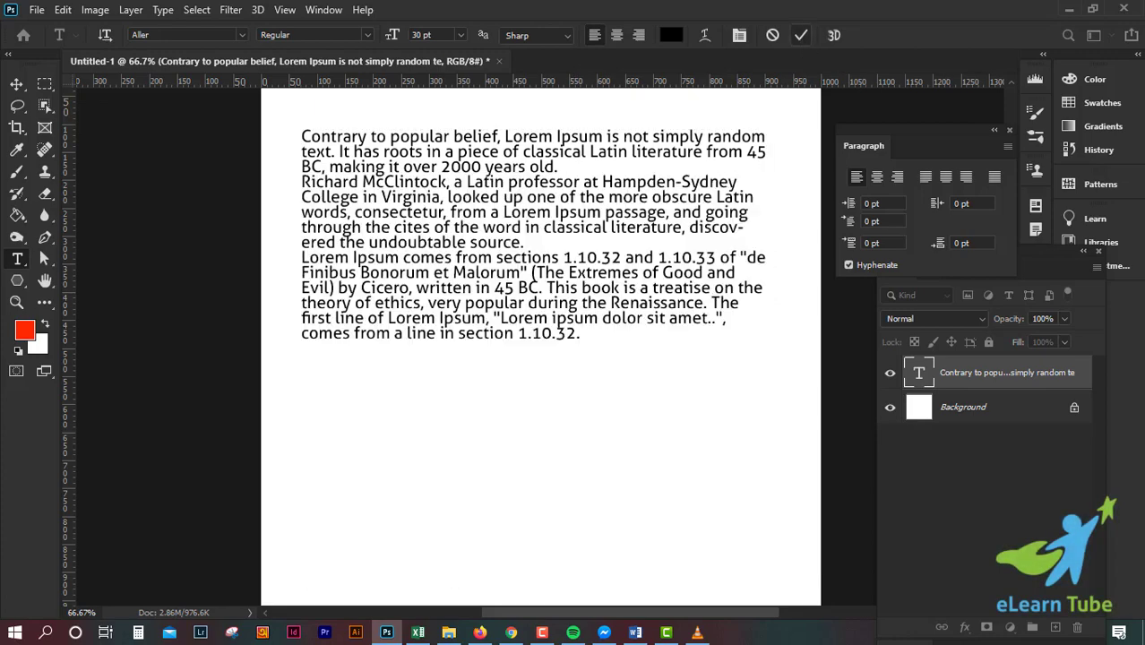
# - Highlight the first paragraph, part of the second, and the text from the second paragraph's second line onward to inspect paragraph boundaries, and finish editing
pyautogui.hotkey('ctrl', '+')
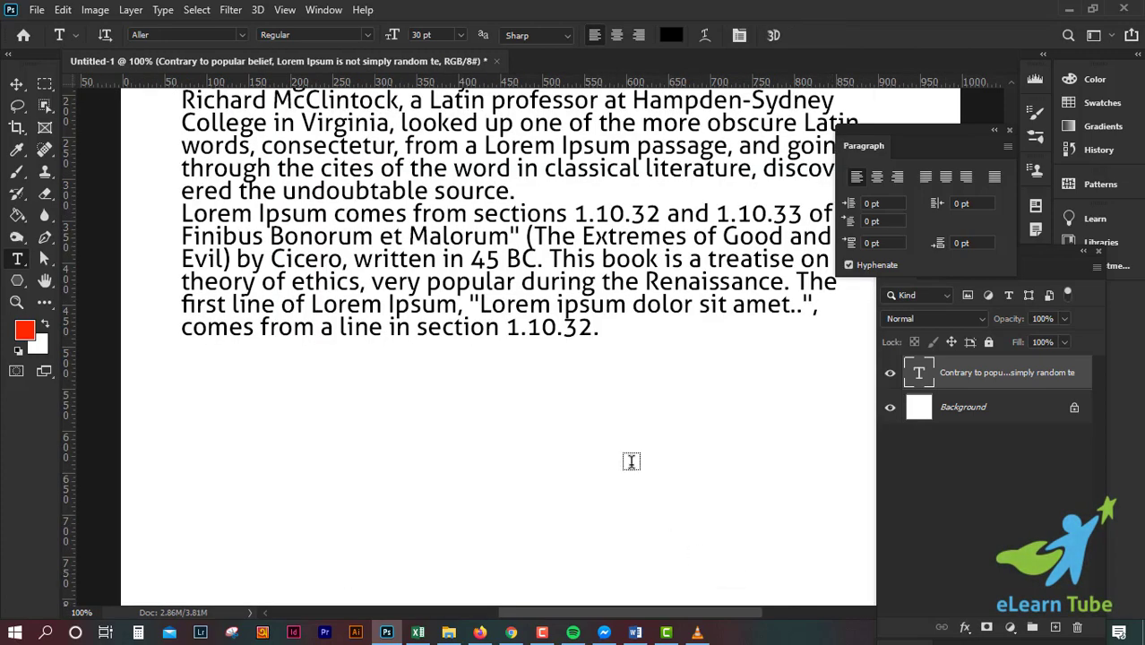
pyautogui.moveTo(594, 382); pyautogui.dragTo(549, 542)
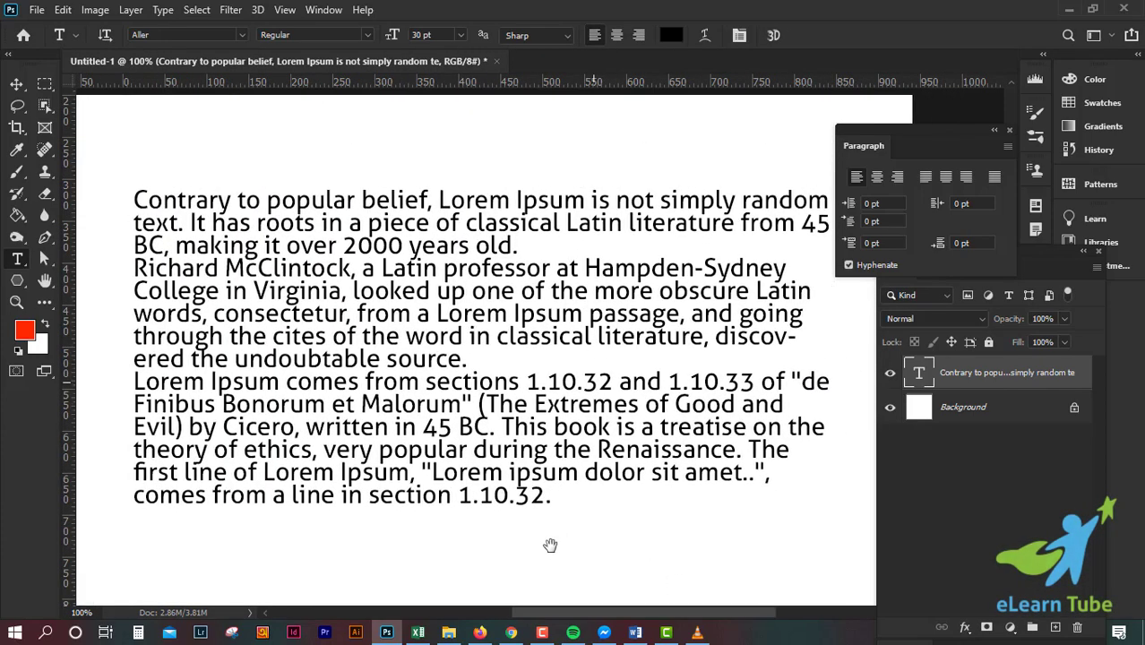
pyautogui.moveTo(918, 126); pyautogui.dragTo(936, 123)
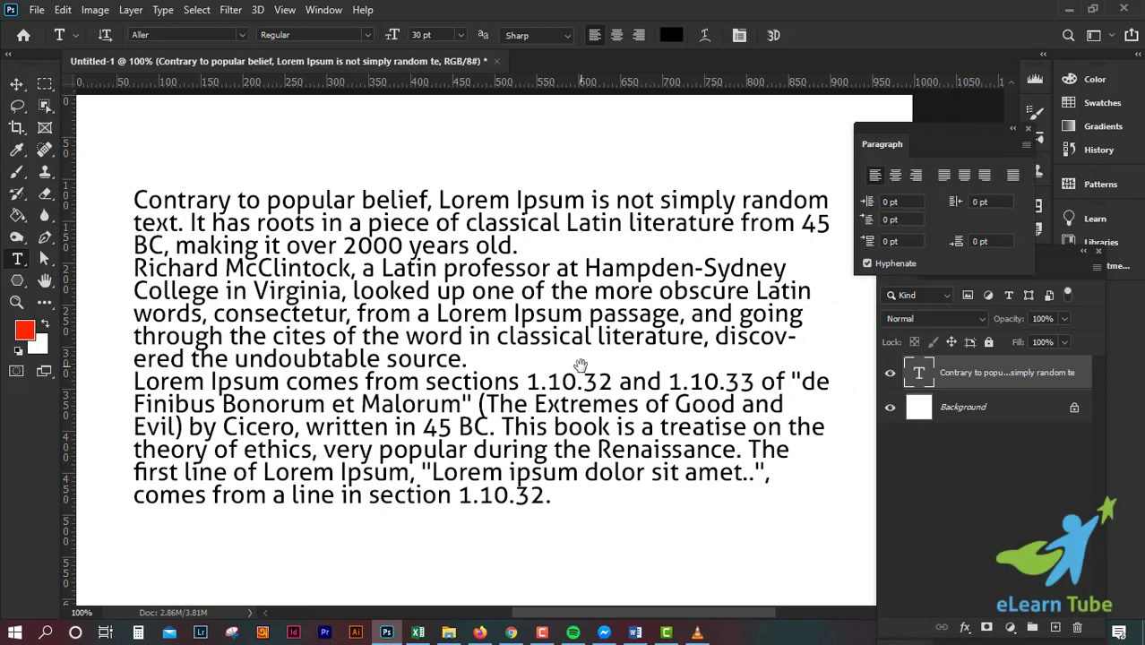
pyautogui.moveTo(481, 368)
pyautogui.mouseDown()
pyautogui.moveTo(530, 370)
pyautogui.moveTo(490, 348)
pyautogui.mouseUp()
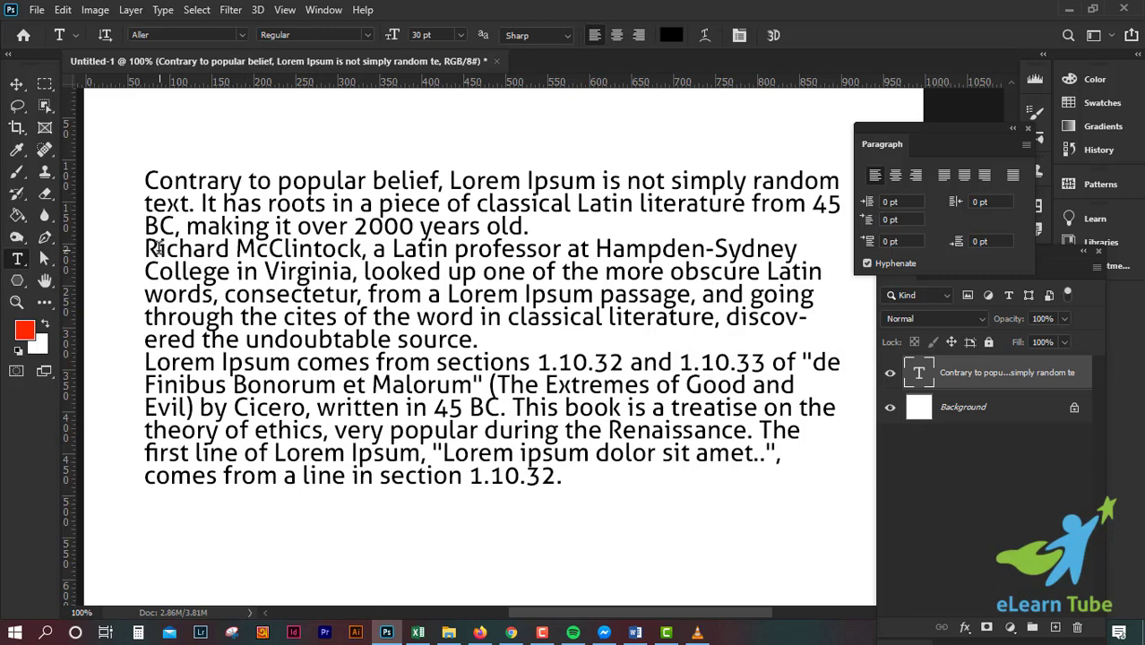
pyautogui.moveTo(527, 231); pyautogui.dragTo(90, 176)
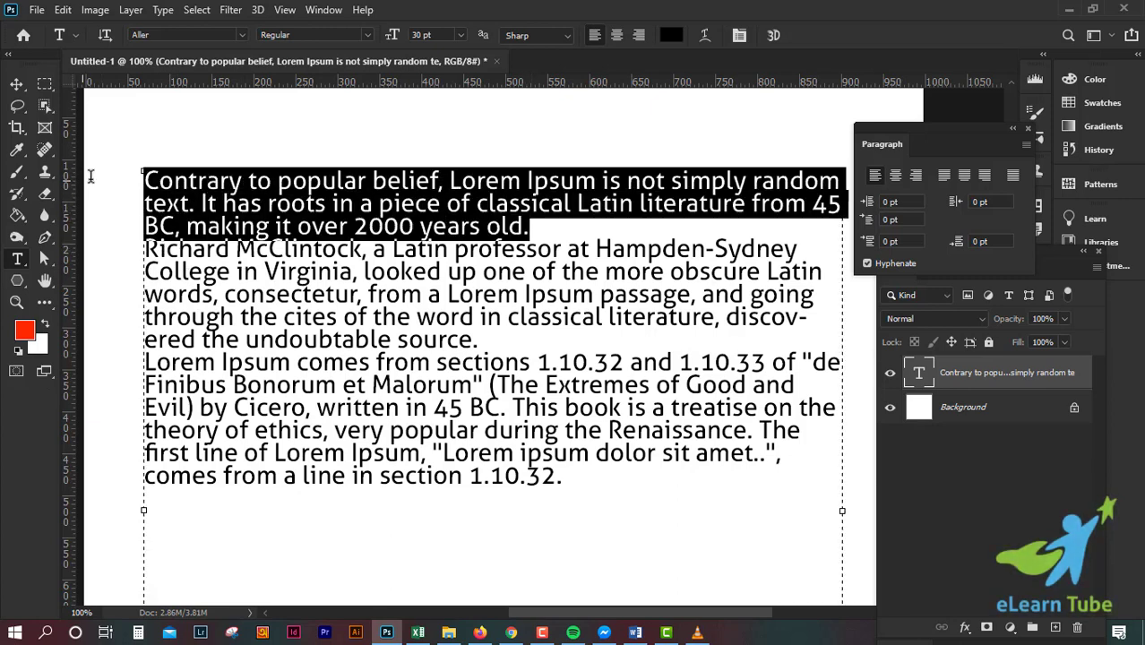
pyautogui.moveTo(484, 340); pyautogui.dragTo(213, 294)
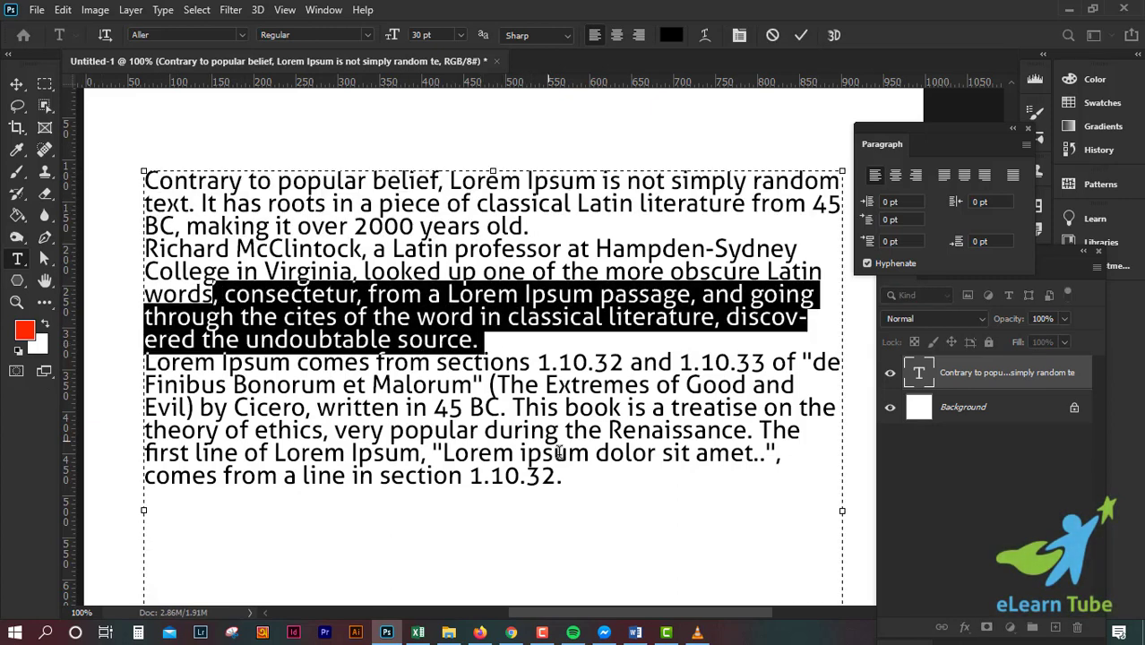
pyautogui.moveTo(564, 476); pyautogui.dragTo(139, 272)
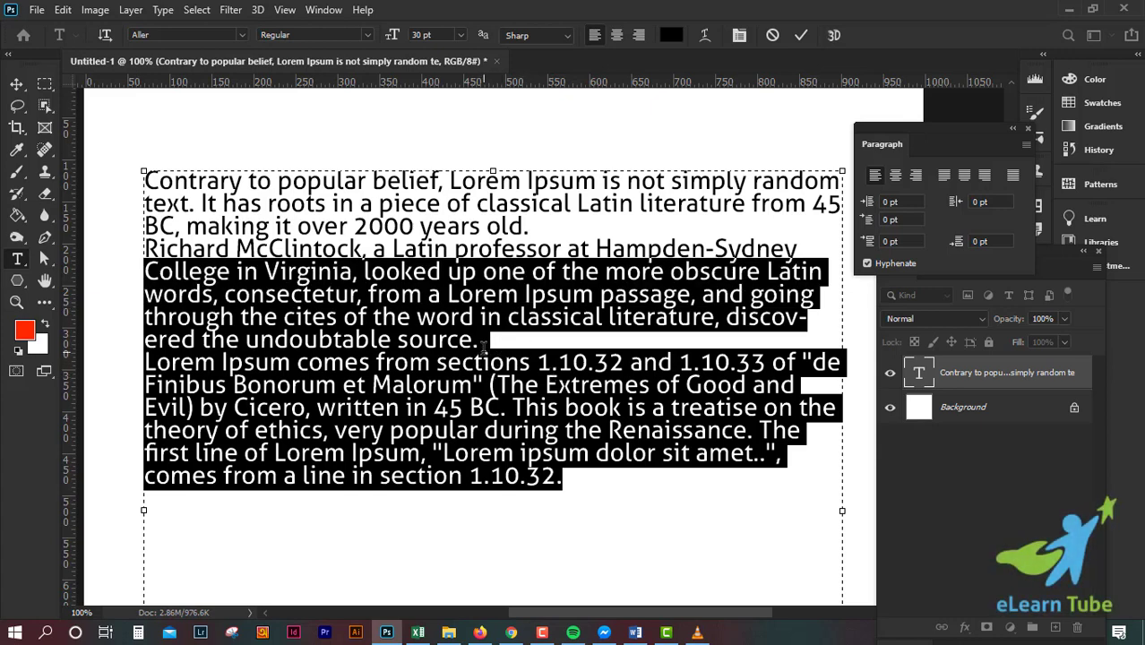
pyautogui.click(484, 345)
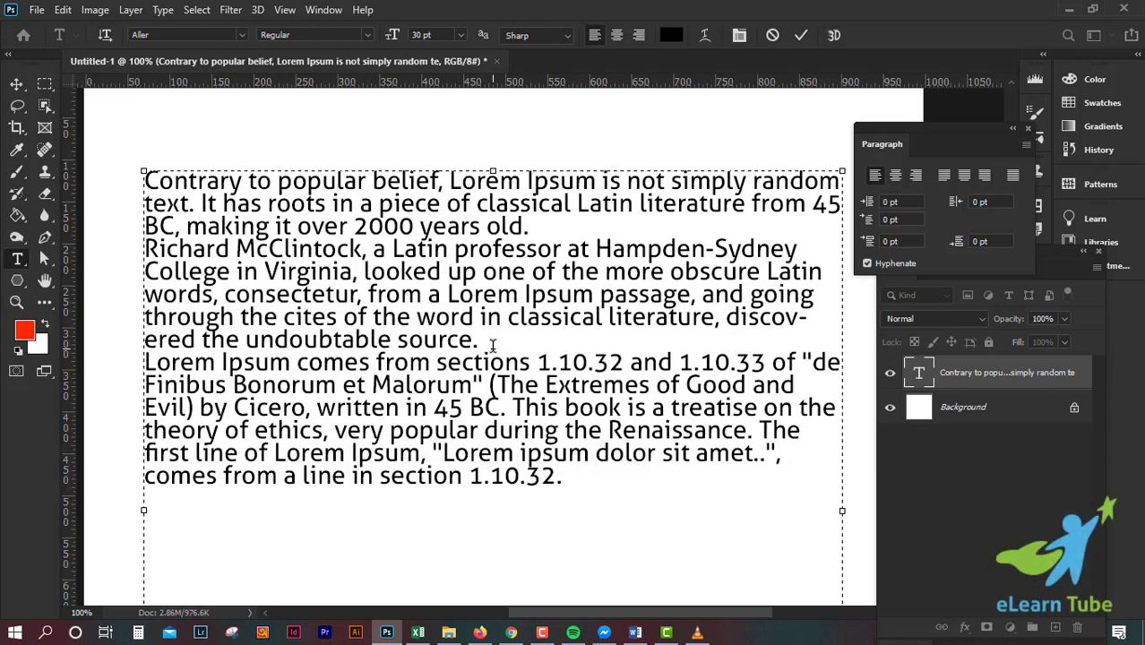
pyautogui.hotkey('ctrl', 'Return')
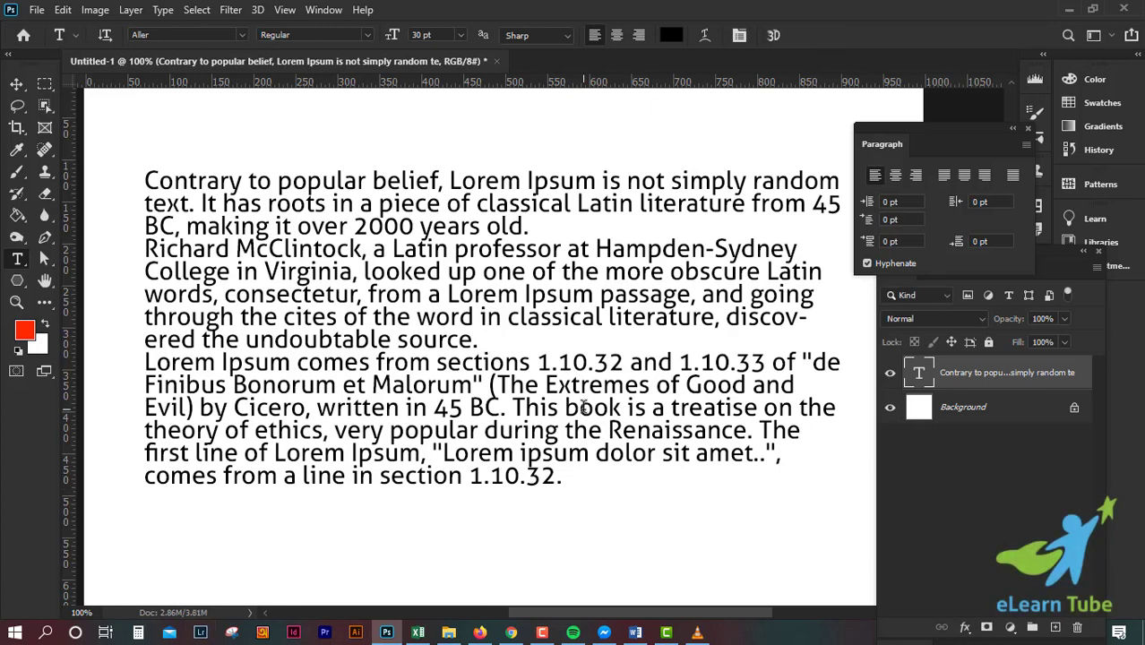
# - Try adding two line breaks at the end of the second paragraph, and delete them again
pyautogui.click(497, 342)
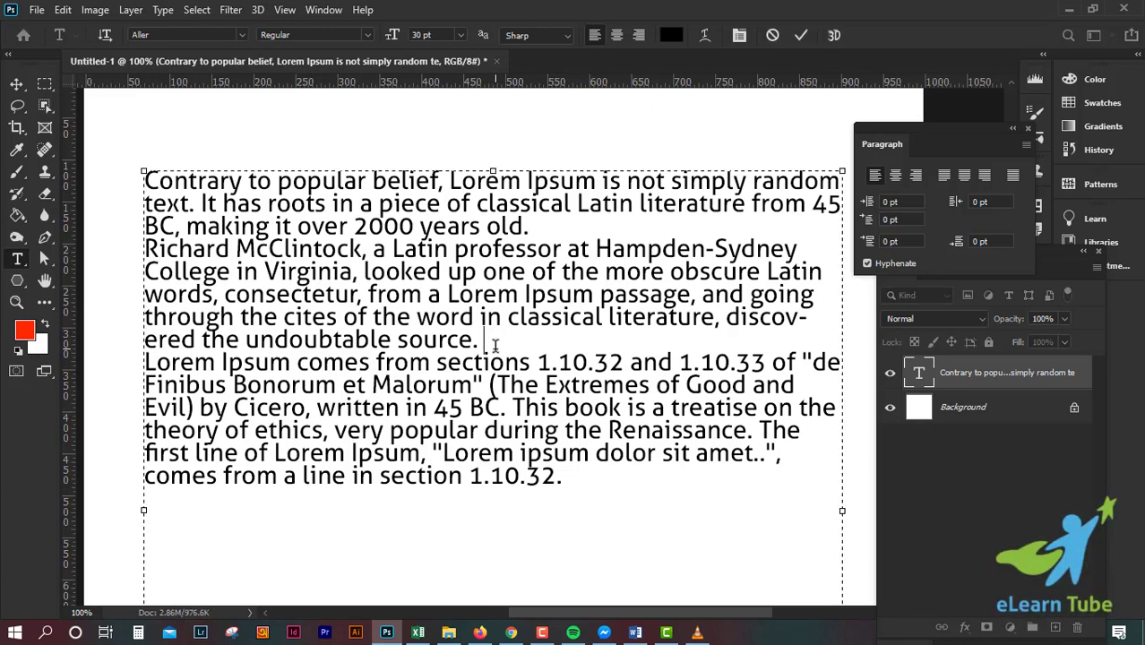
pyautogui.press('Return')
pyautogui.press('Return')
pyautogui.press('BackSpace')
pyautogui.press('BackSpace')
# - Select the complete second and third paragraphs, try a 100 pt space before them, and reset it to 0 pt
pyautogui.click(497, 337)
pyautogui.moveTo(593, 467); pyautogui.dragTo(132, 245)
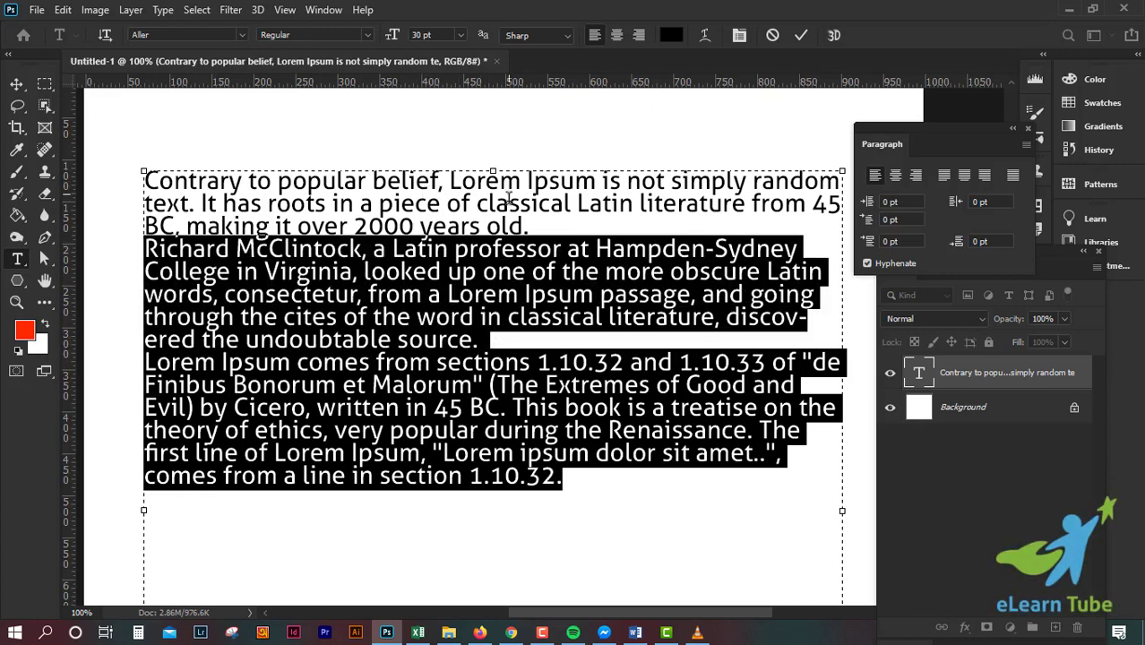
pyautogui.click(495, 332)
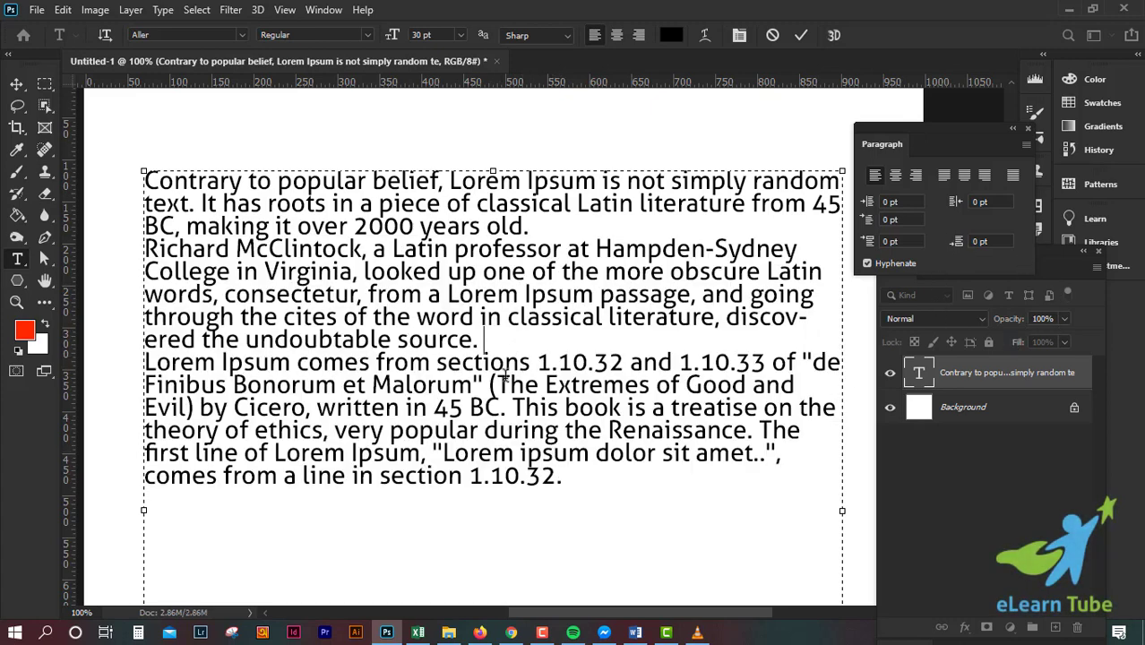
pyautogui.moveTo(567, 474); pyautogui.dragTo(151, 251)
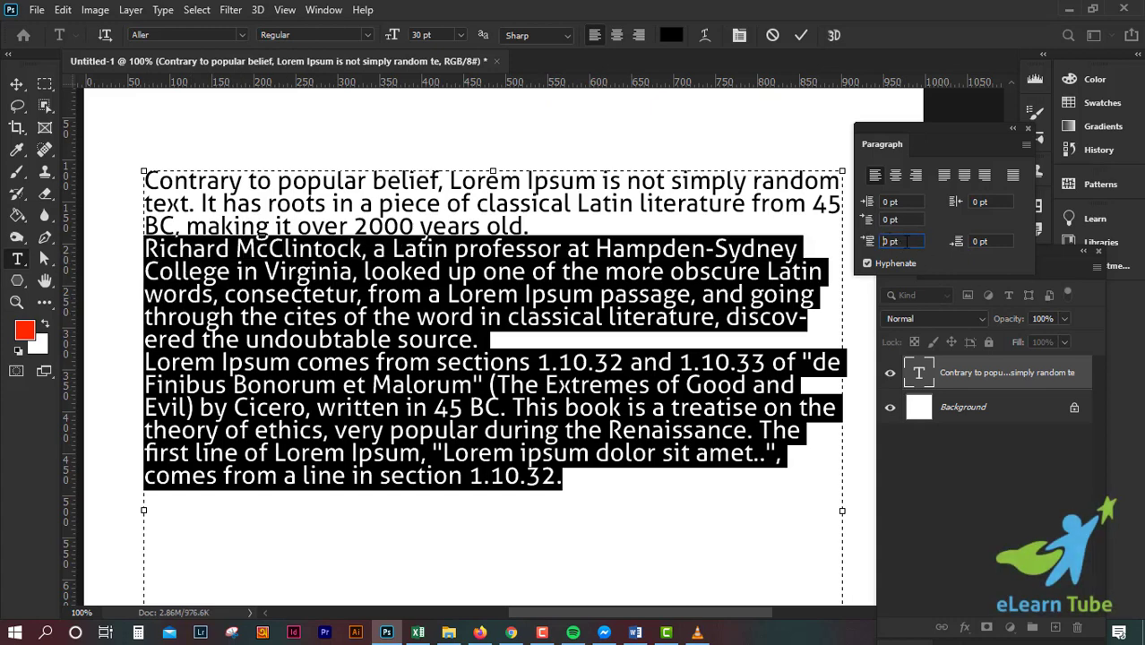
pyautogui.write('00')
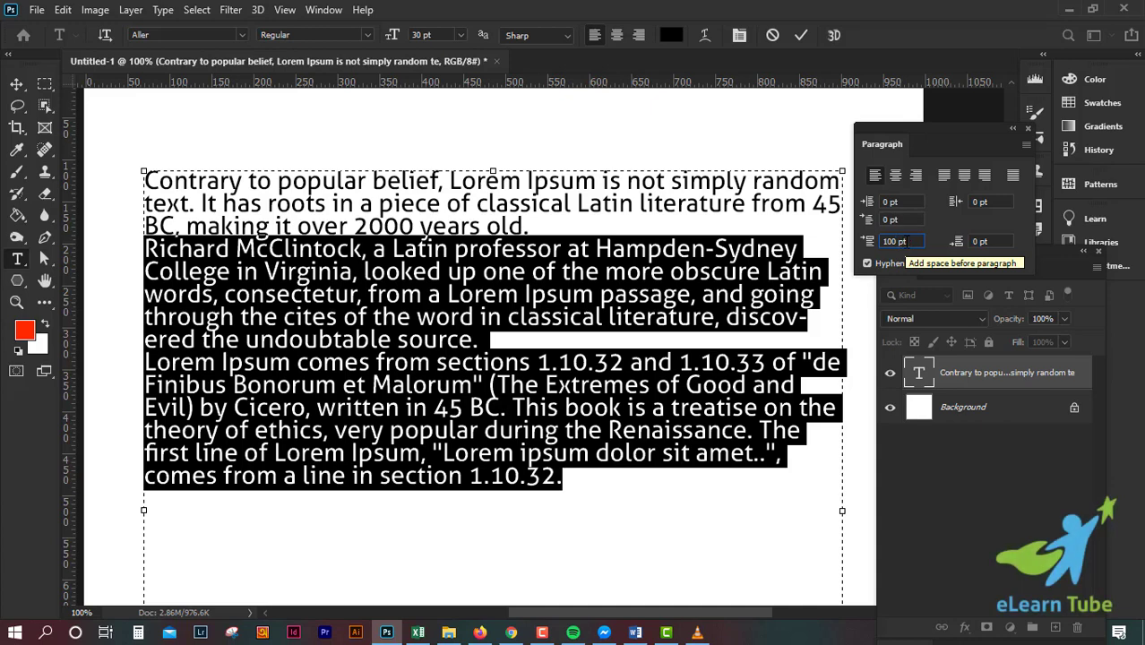
pyautogui.press('Return')
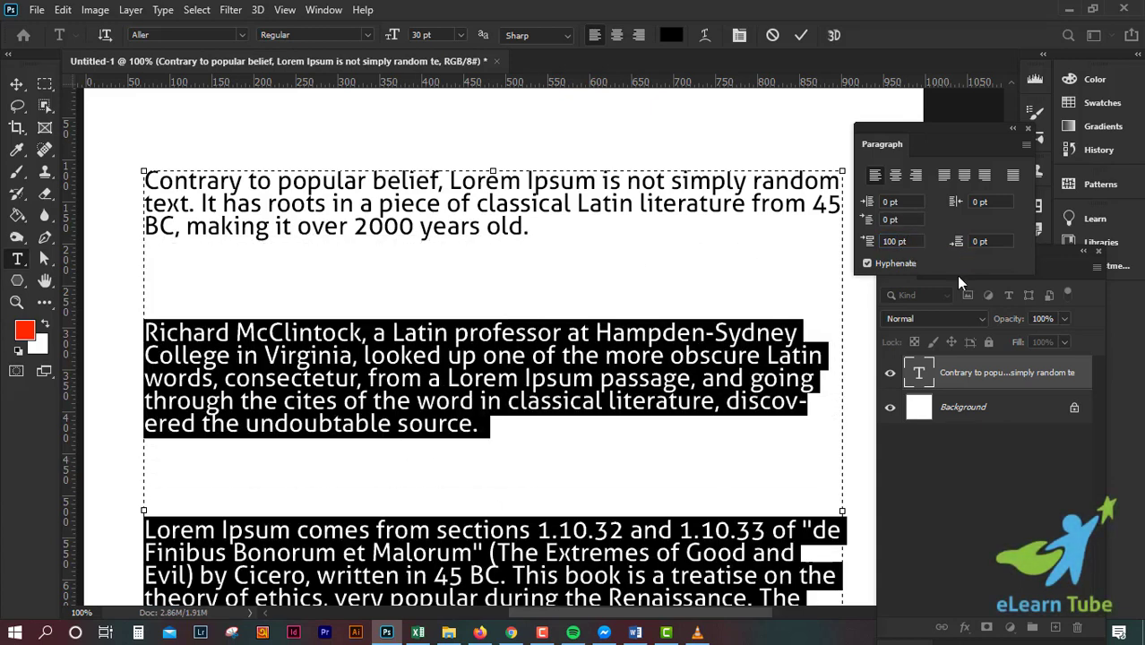
pyautogui.doubleClick(894, 242)
pyautogui.write('0')
pyautogui.press('Return')
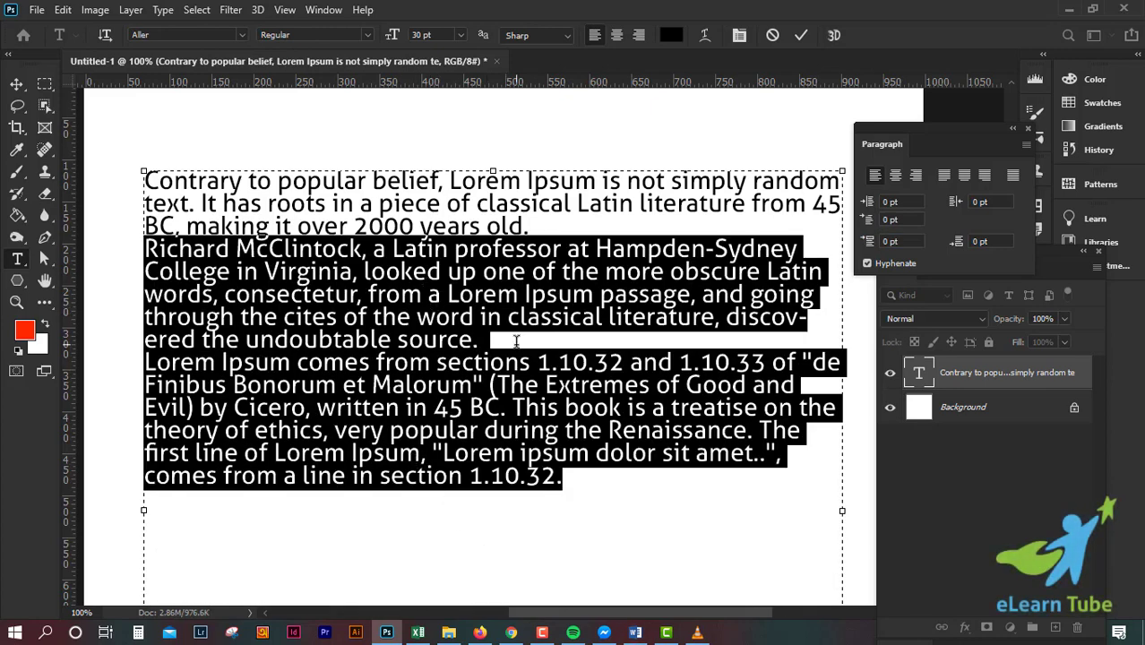
# - Set a 100 pt space after the selected second and third paragraphs and finish editing the text
pyautogui.doubleClick(999, 240)
pyautogui.write('100')
pyautogui.press('Return')
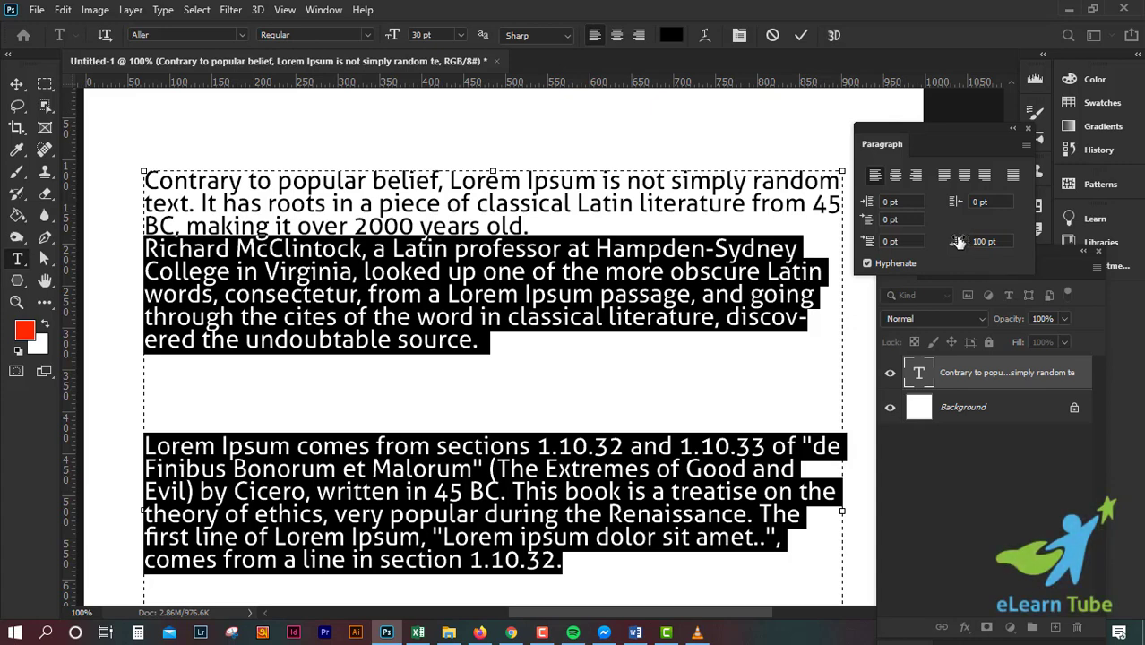
pyautogui.scroll(-4, 513, 452)
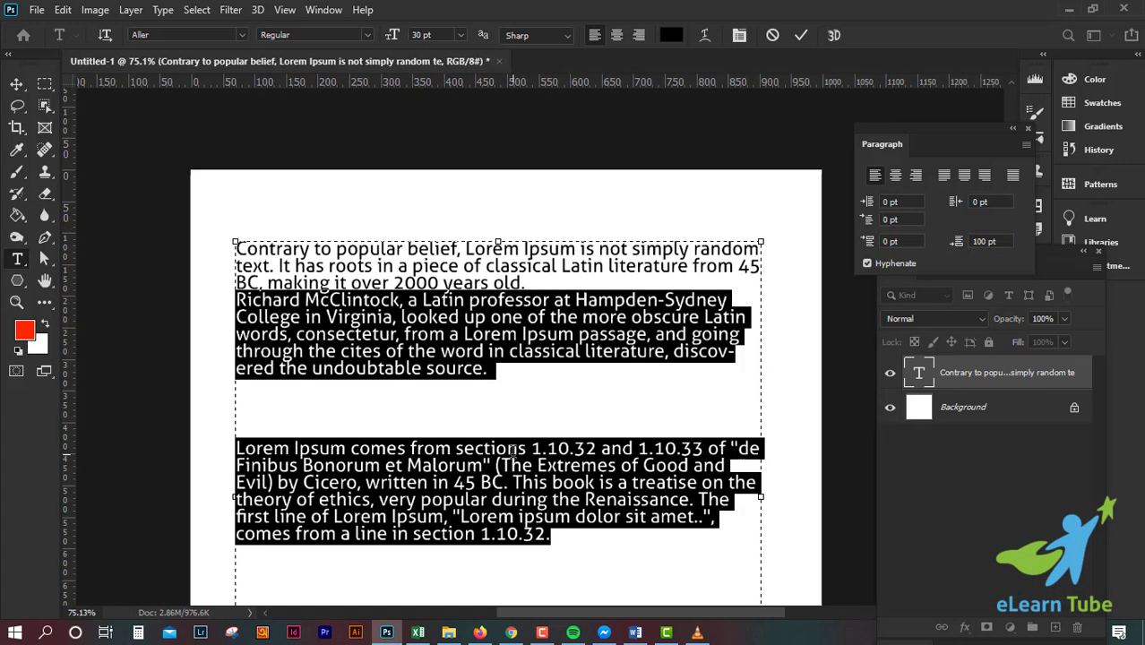
pyautogui.scroll(4, 513, 451)
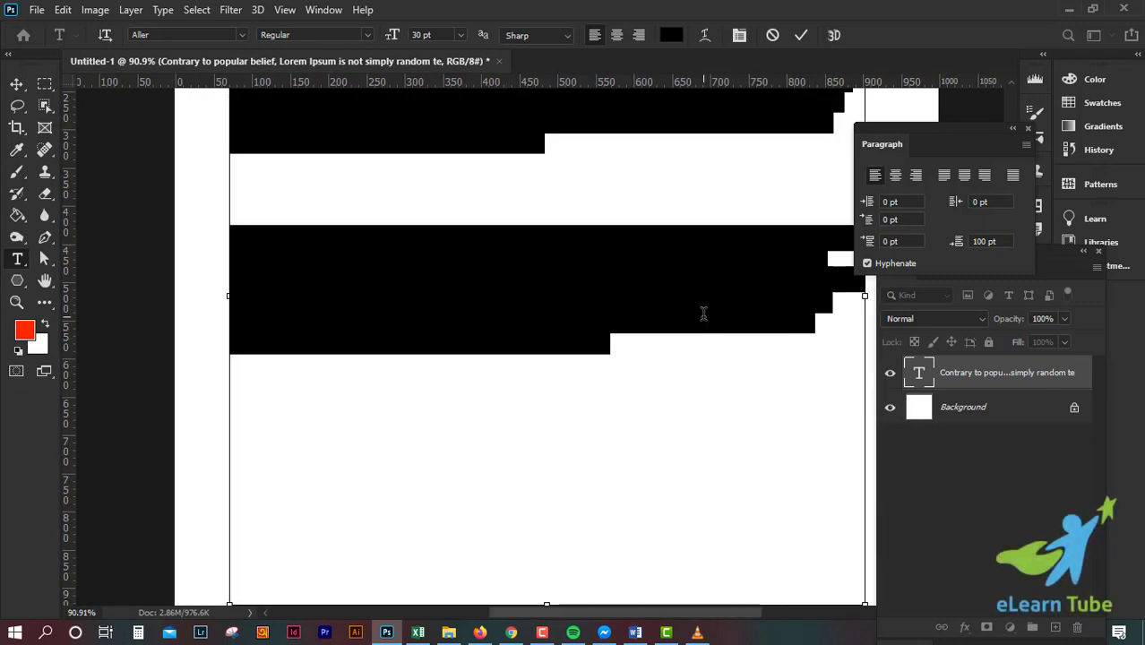
pyautogui.scroll(3, 705, 315)
pyautogui.scroll(-4, 805, 122)
pyautogui.click(801, 35)
pyautogui.scroll(1, 826, 296)
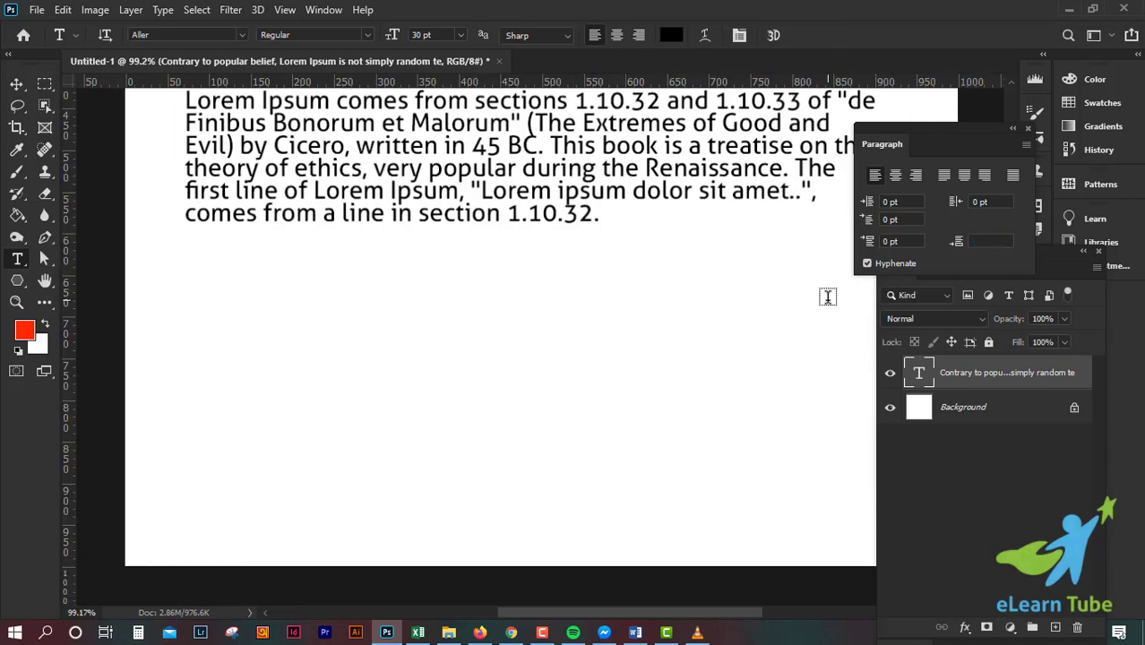
pyautogui.scroll(-4, 826, 296)
pyautogui.scroll(5, 647, 334)
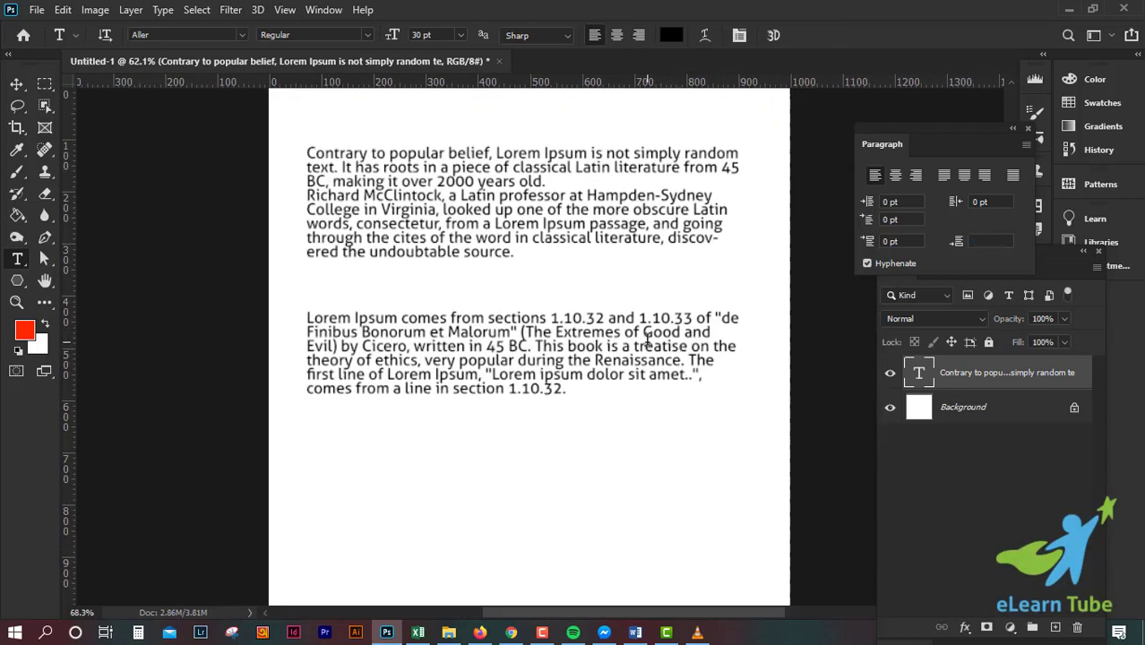
pyautogui.moveTo(620, 293); pyautogui.dragTo(631, 350)
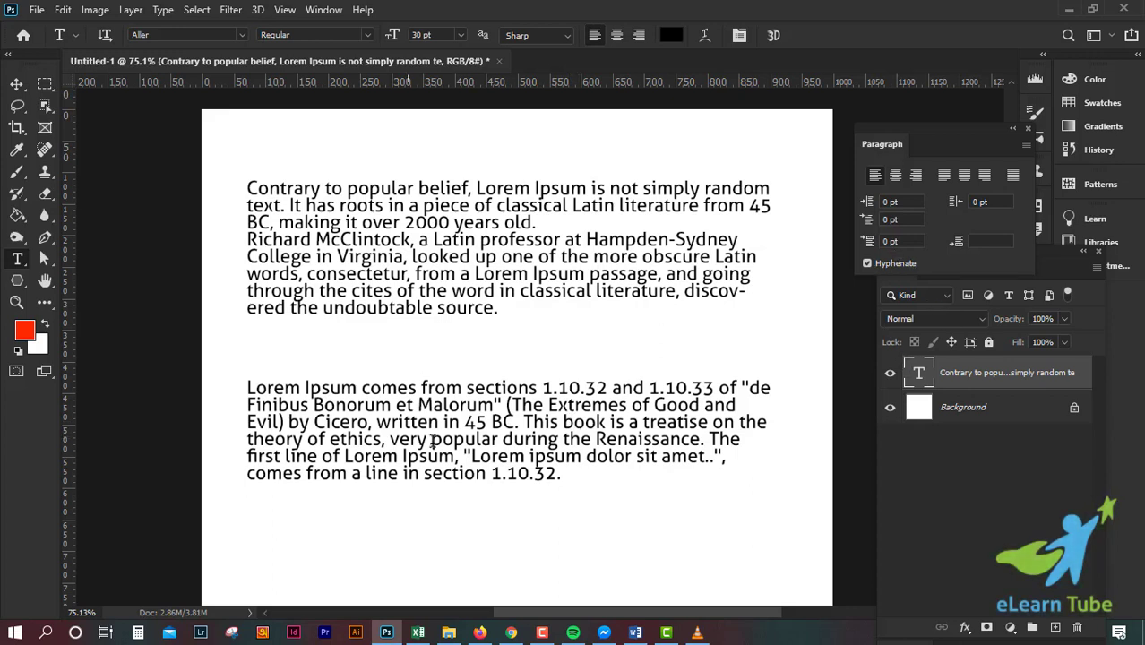
# - Reselect the second and third paragraphs and reset their space after to 0 pt
pyautogui.moveTo(562, 473); pyautogui.dragTo(242, 240)
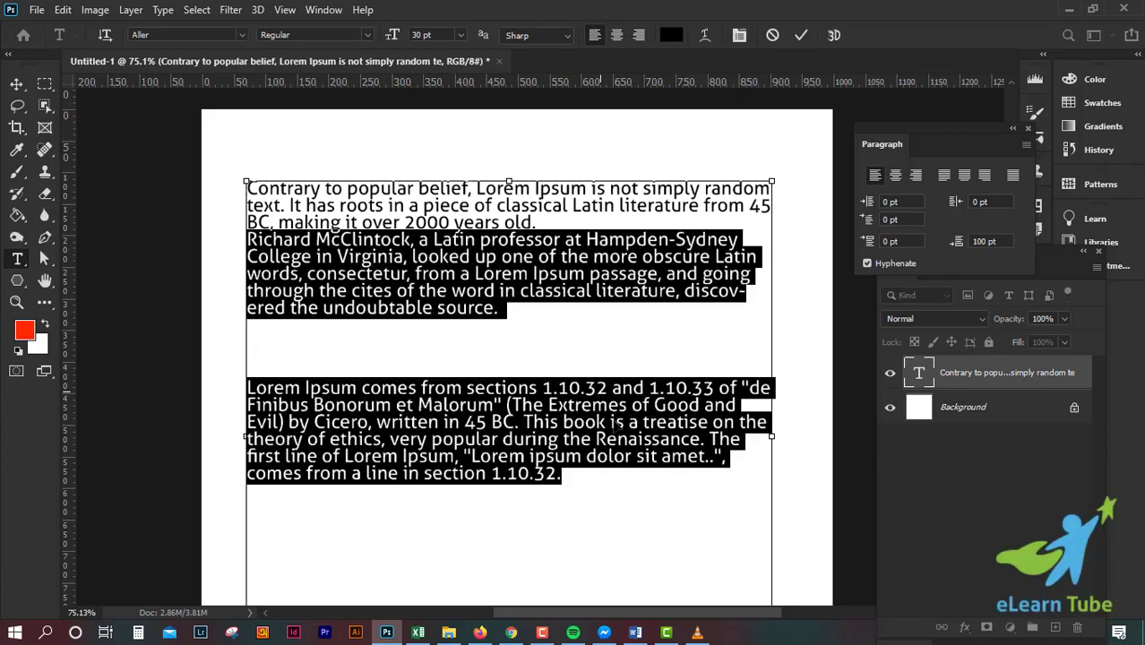
pyautogui.click(666, 275)
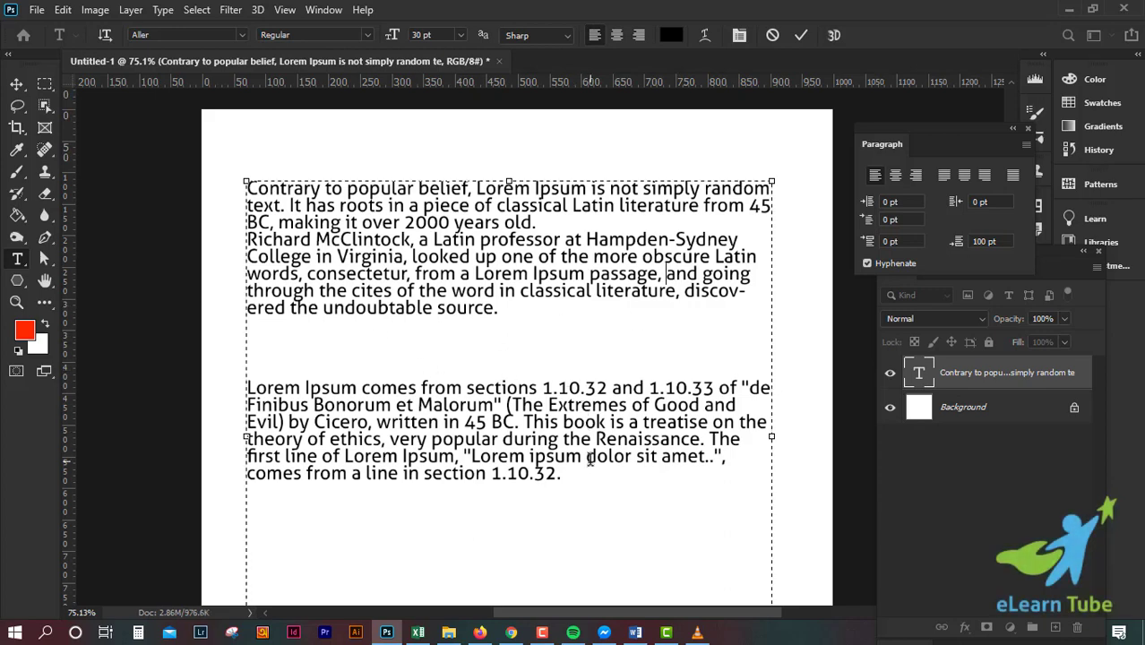
pyautogui.hotkey('ctrl', 'a')
pyautogui.click(665, 307)
pyautogui.moveTo(562, 474); pyautogui.dragTo(246, 239)
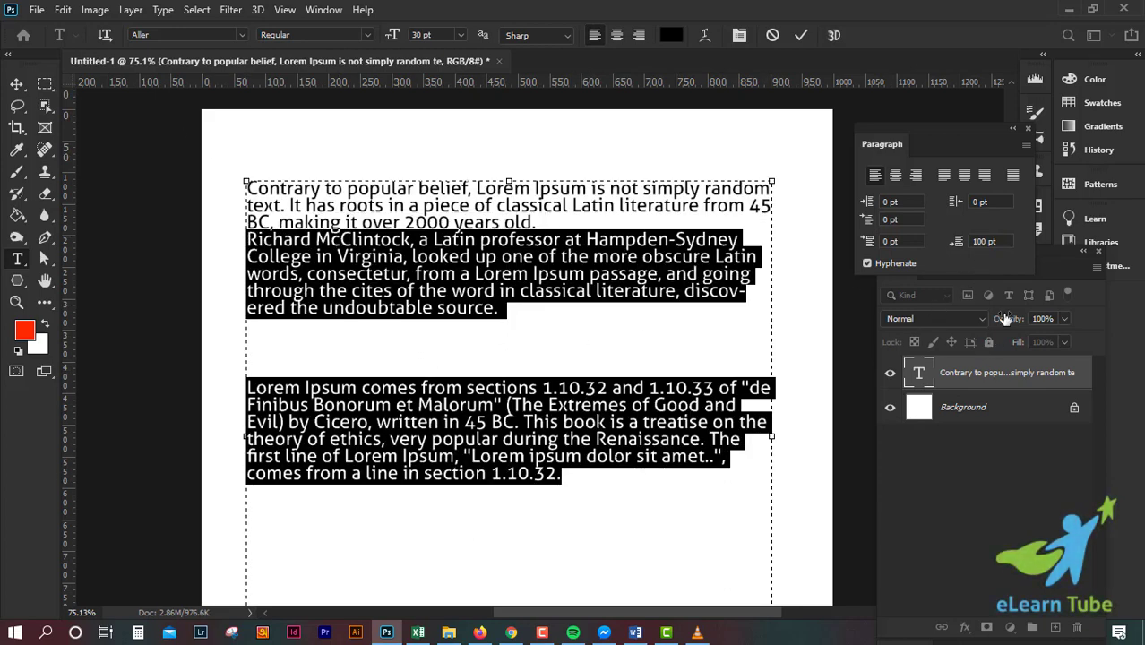
pyautogui.click(993, 237)
pyautogui.write('0')
pyautogui.press('Return')
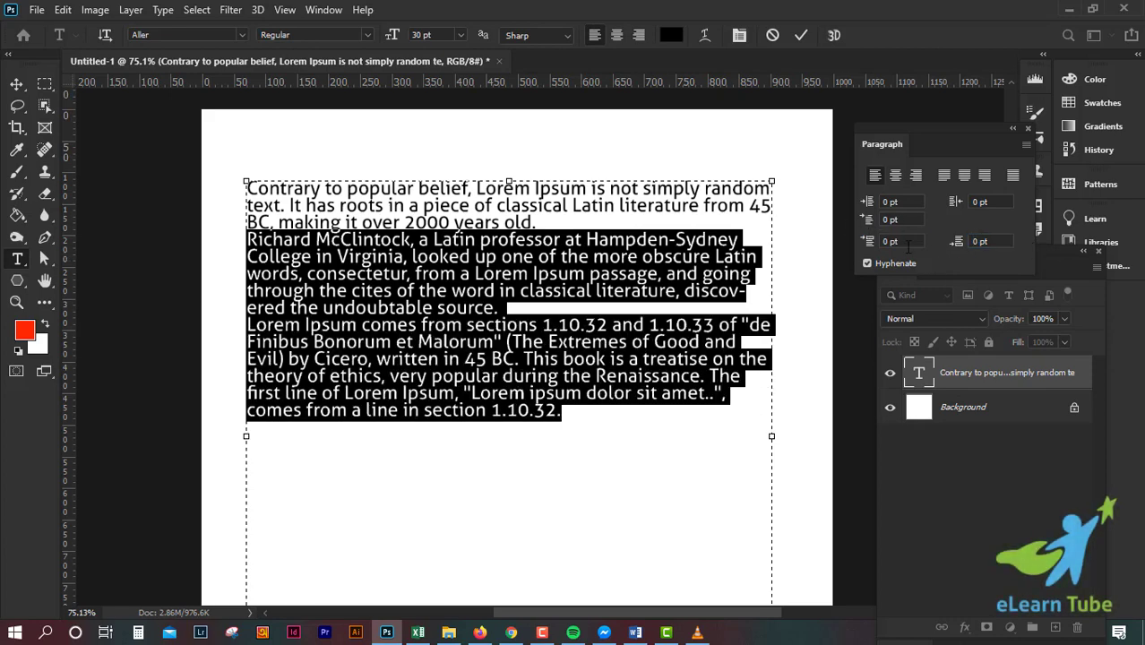
# - Select only the third paragraph, try a 10 pt space before it, and set the space before to 100 pt
pyautogui.click(565, 412)
pyautogui.moveTo(565, 412); pyautogui.dragTo(237, 325)
pyautogui.click(901, 241)
pyautogui.write('1')
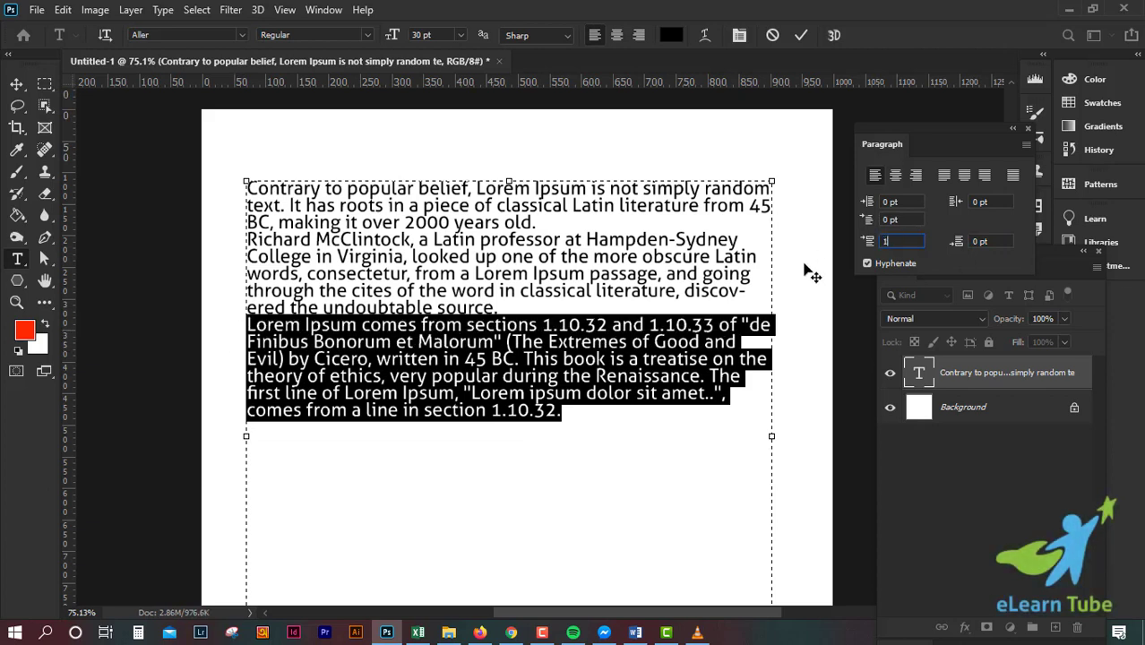
pyautogui.write('0')
pyautogui.press('Return')
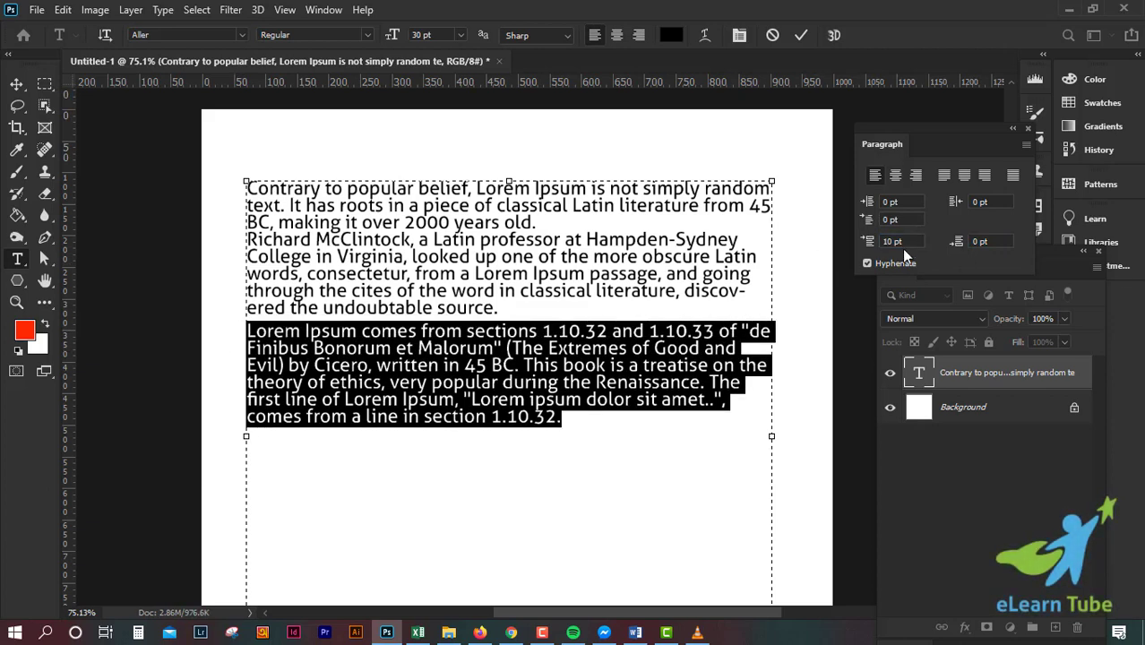
pyautogui.click(849, 241)
pyautogui.write('100')
pyautogui.press('Return')
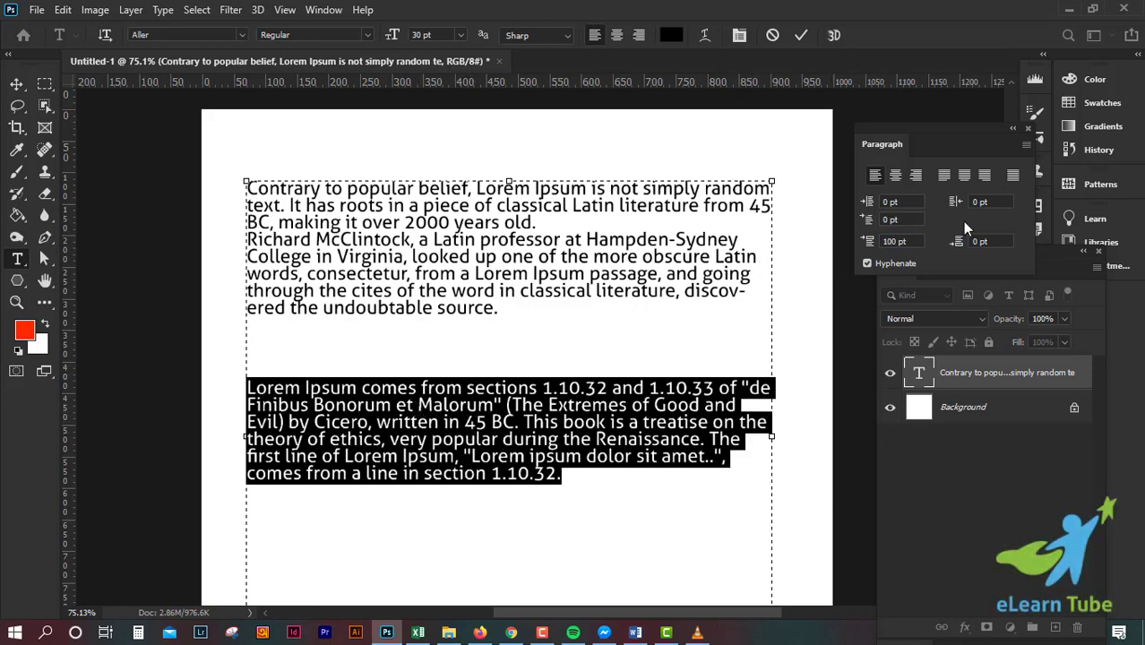
# - Compare the spacing values for the second paragraph, the third paragraph and both selected together, and finish editing the text
pyautogui.click(429, 274)
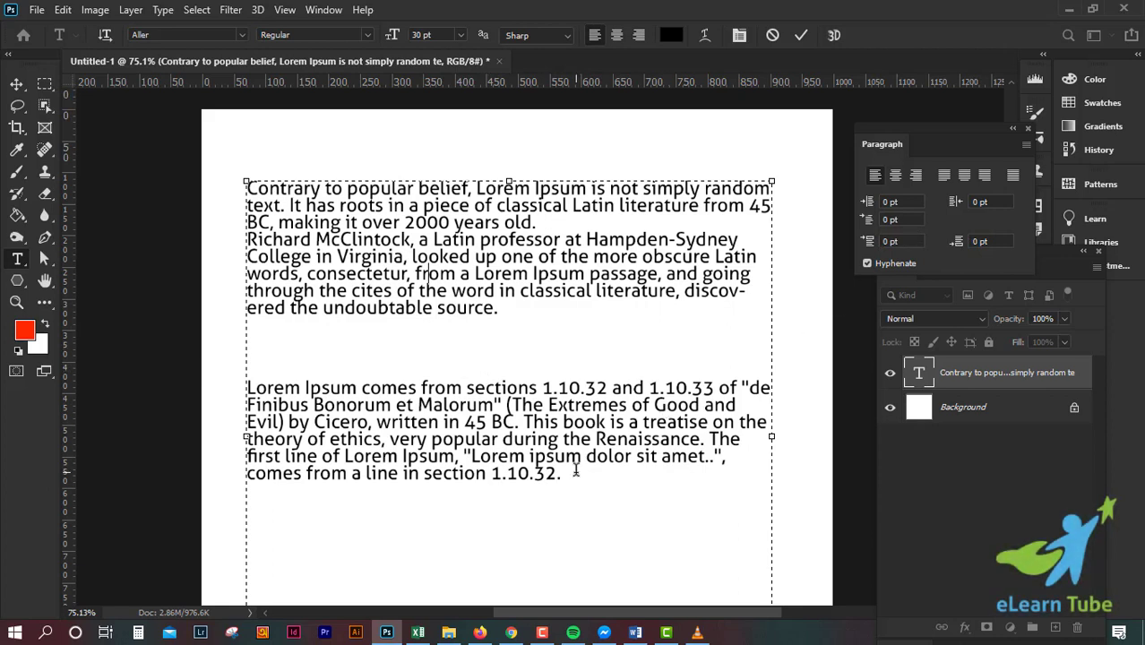
pyautogui.moveTo(570, 467); pyautogui.dragTo(308, 382)
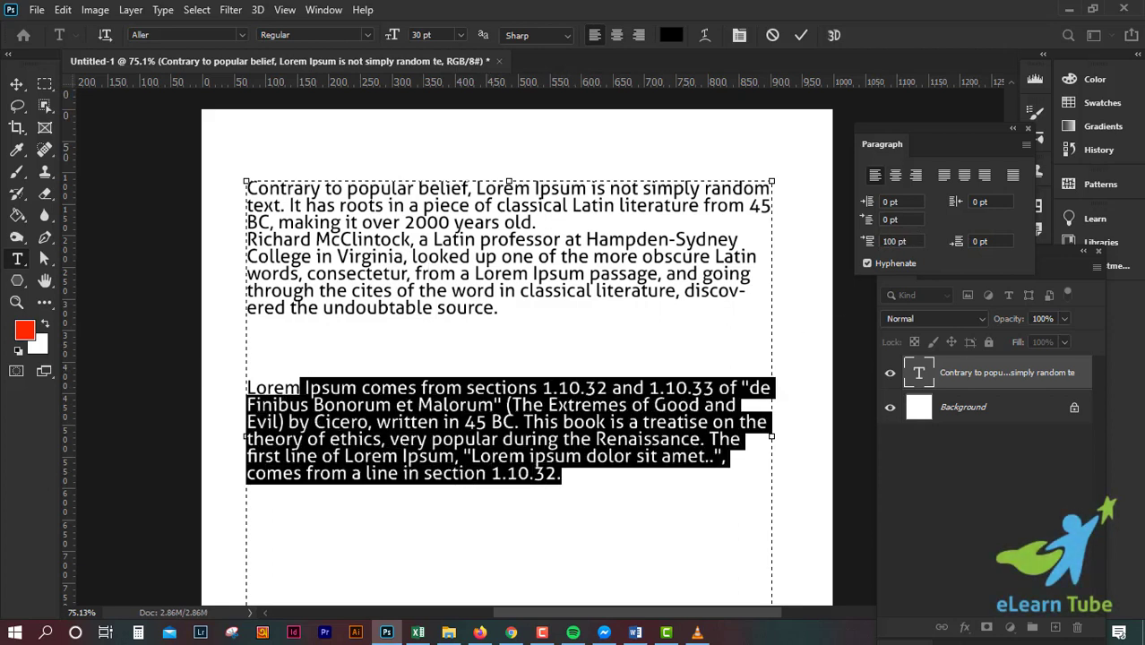
pyautogui.keyDown('shift'); pyautogui.click(250, 388); pyautogui.keyUp('shift')
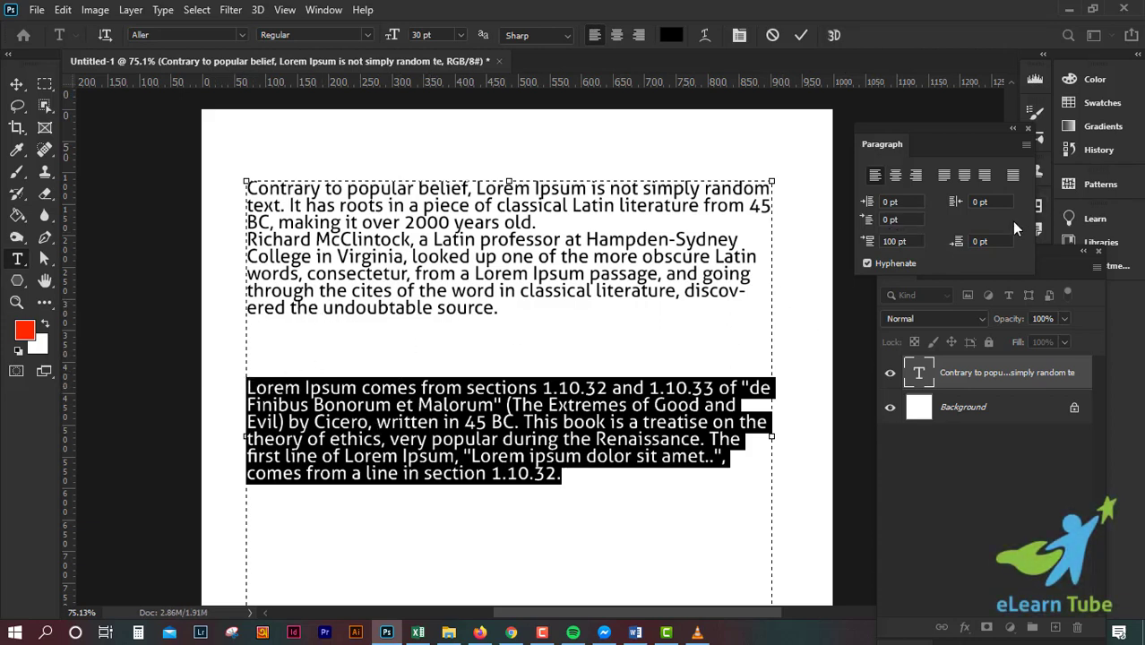
pyautogui.click(526, 425)
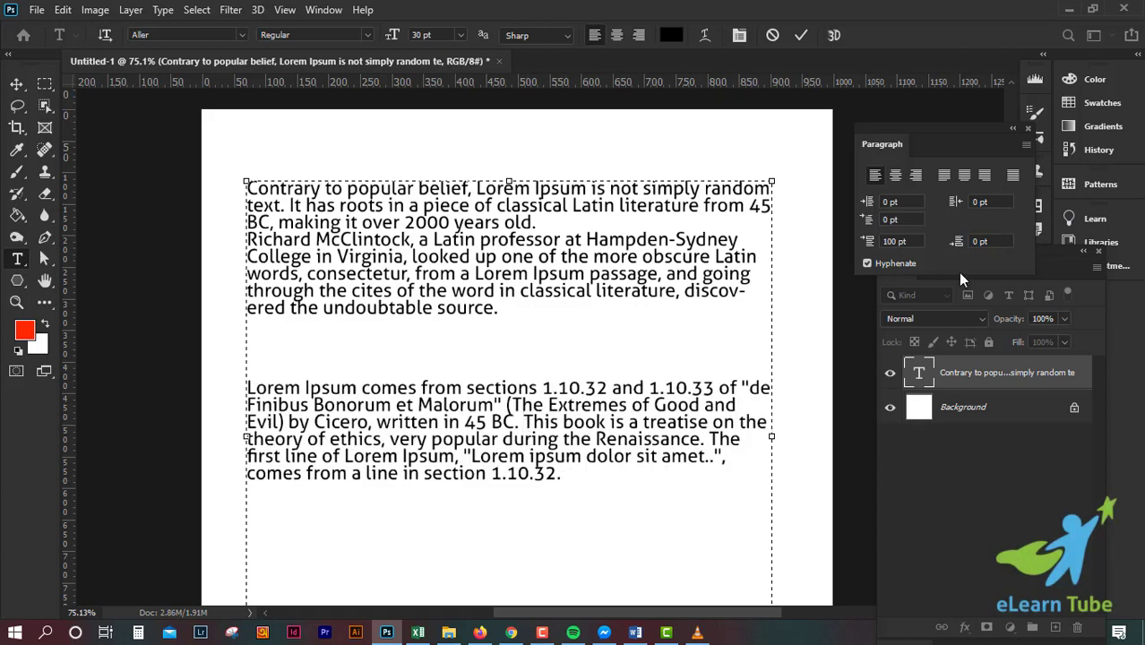
pyautogui.moveTo(567, 480); pyautogui.dragTo(204, 256)
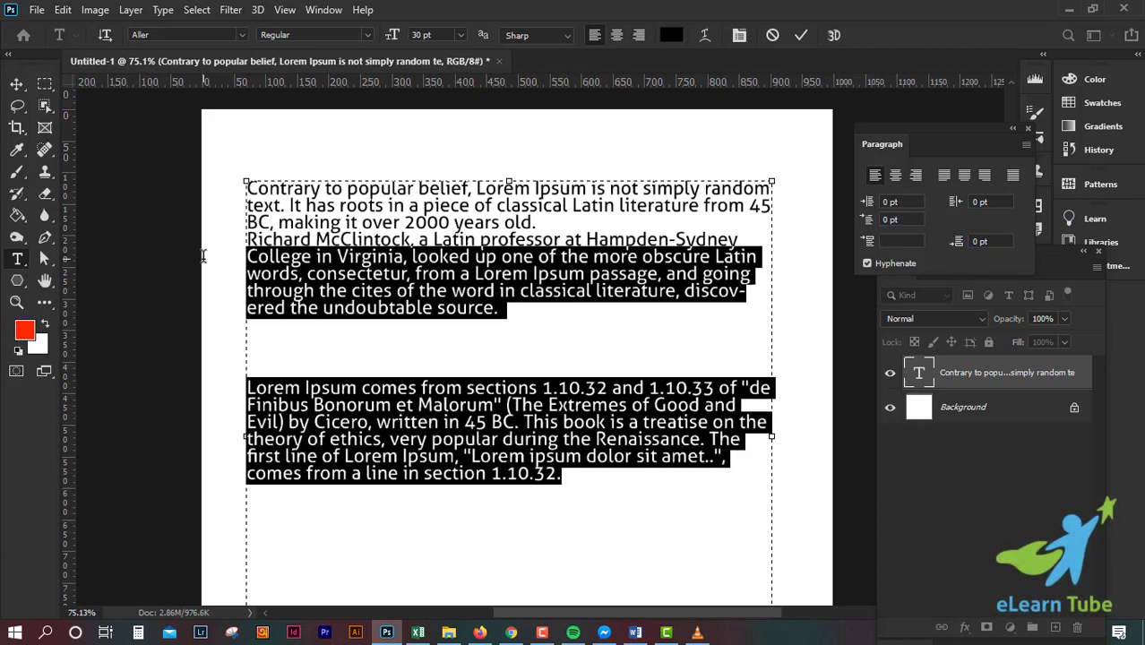
pyautogui.click(373, 303)
pyautogui.moveTo(562, 473); pyautogui.dragTo(232, 240)
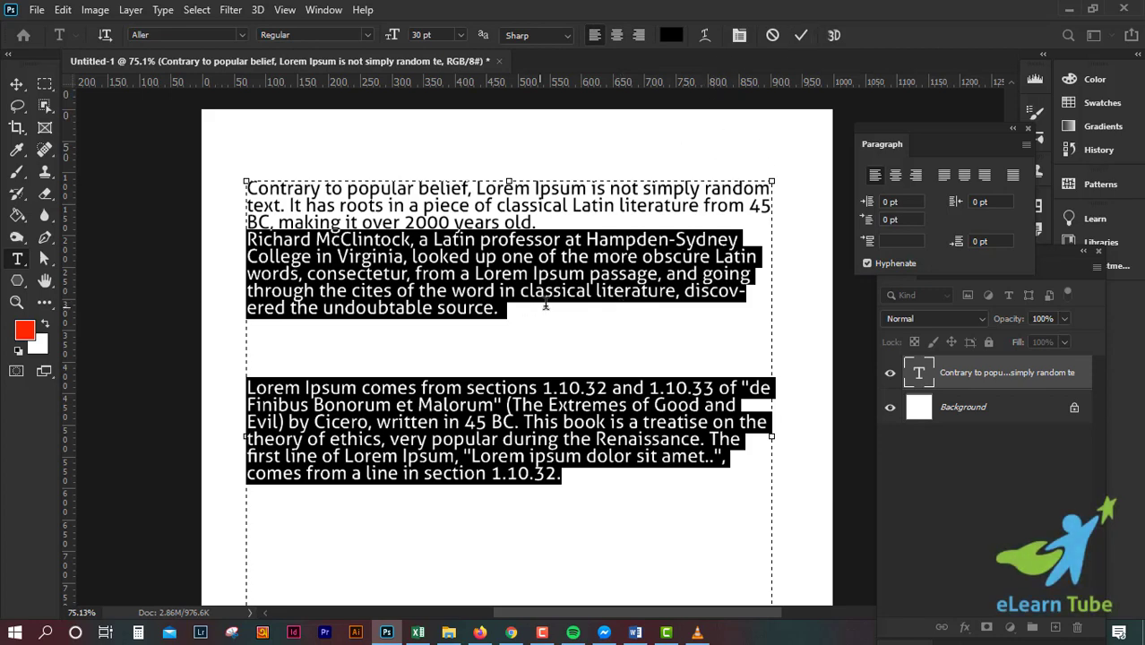
pyautogui.click(800, 36)
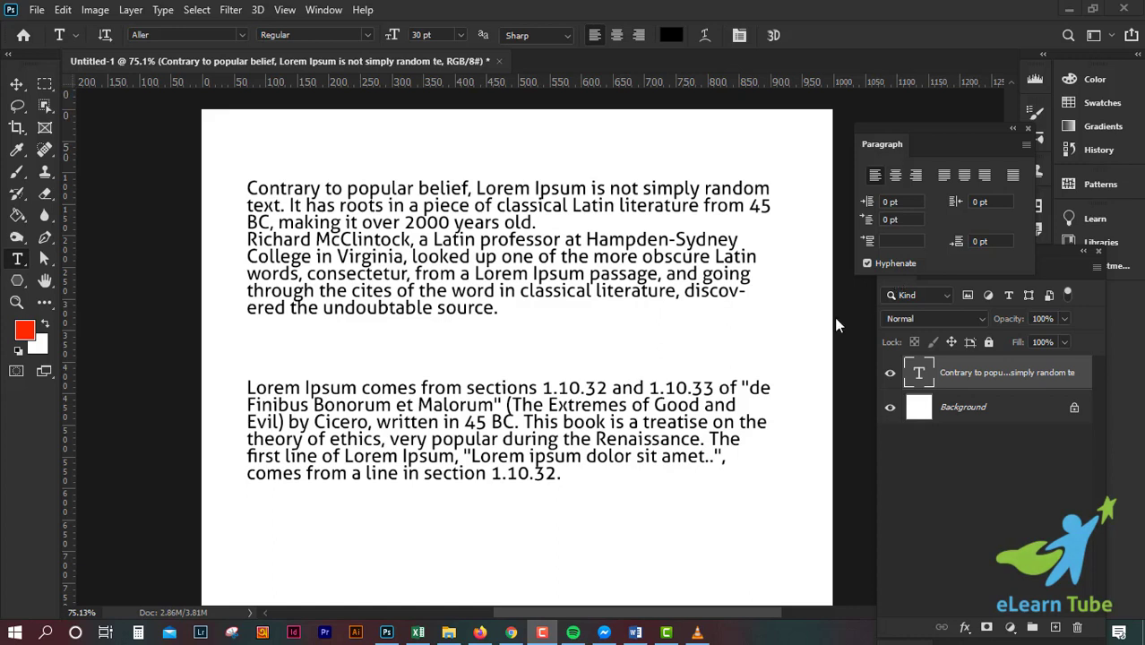
# - Turn off hyphenation for the text layer
pyautogui.click(13, 87)
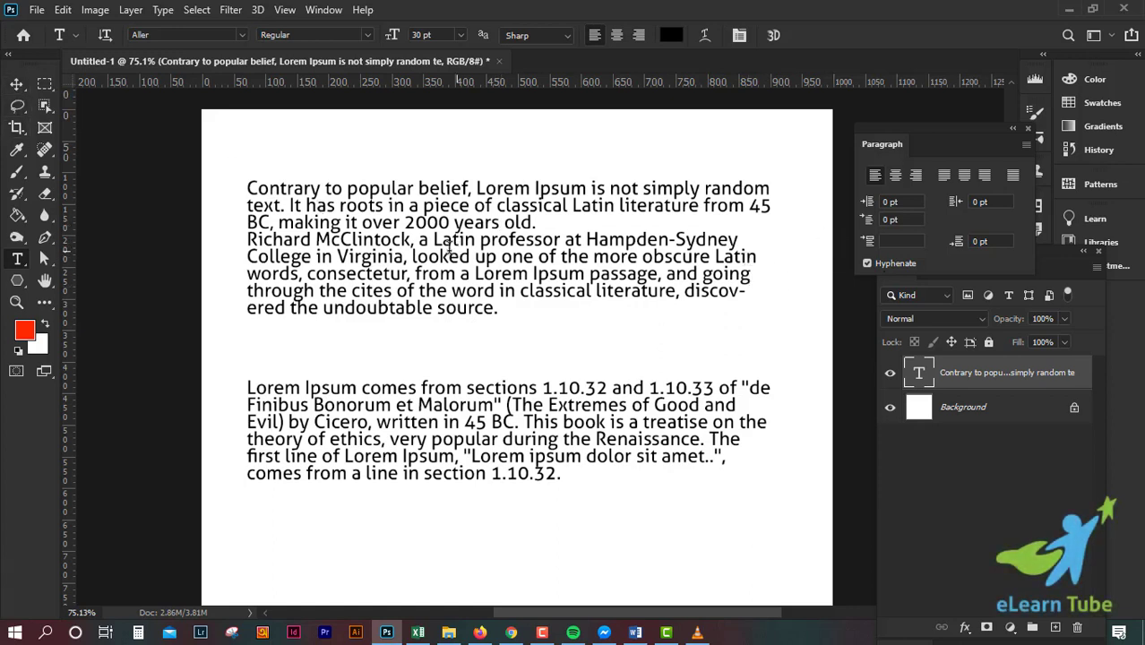
pyautogui.click(868, 264)
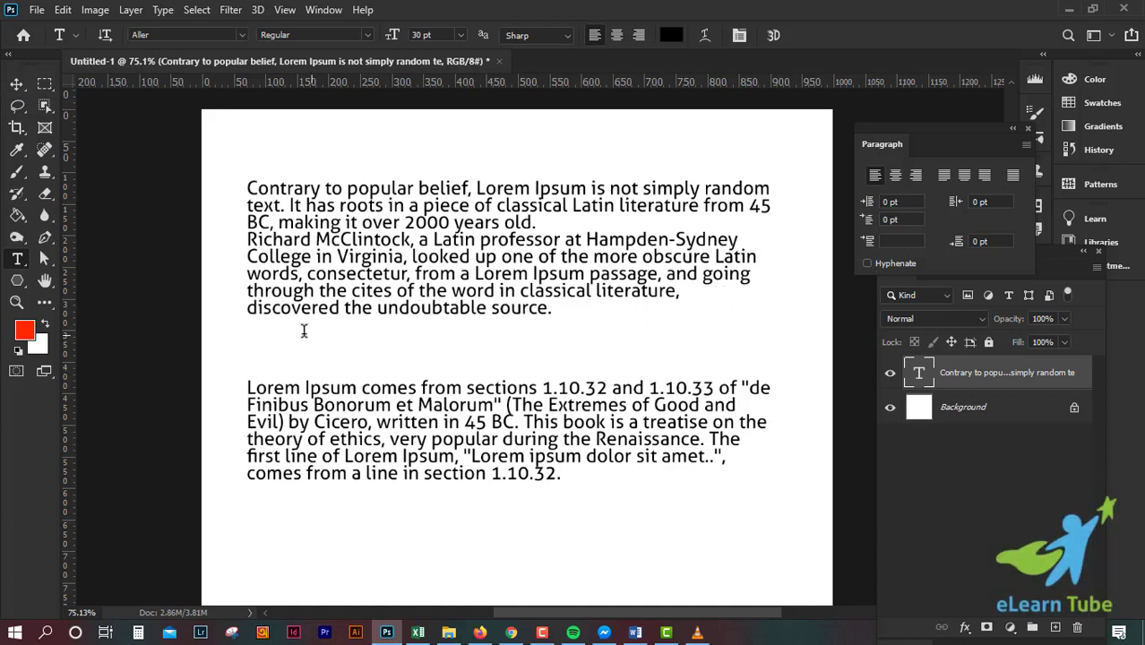